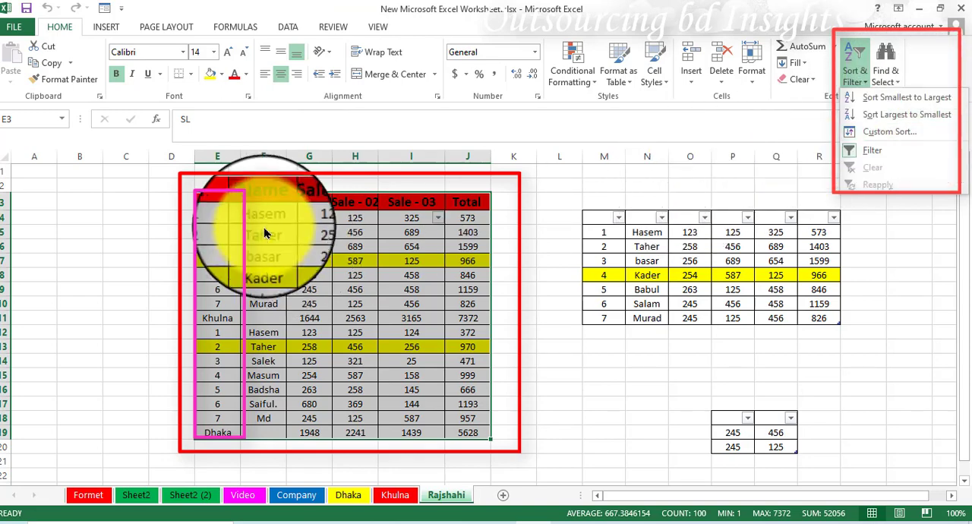
# Sort the selected sales table by SL smallest to largest, and re-sort it largest to smallest.
pyautogui.click(880, 98)
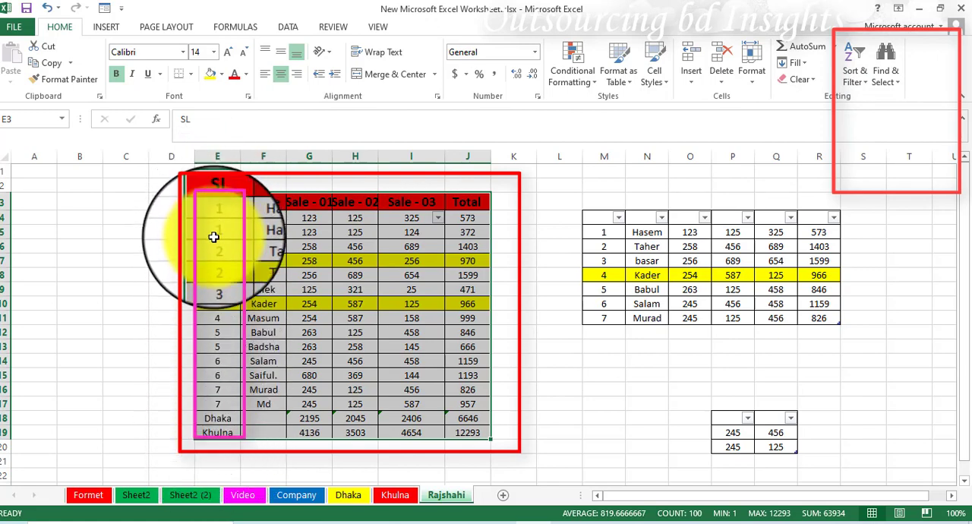
pyautogui.click(865, 85)
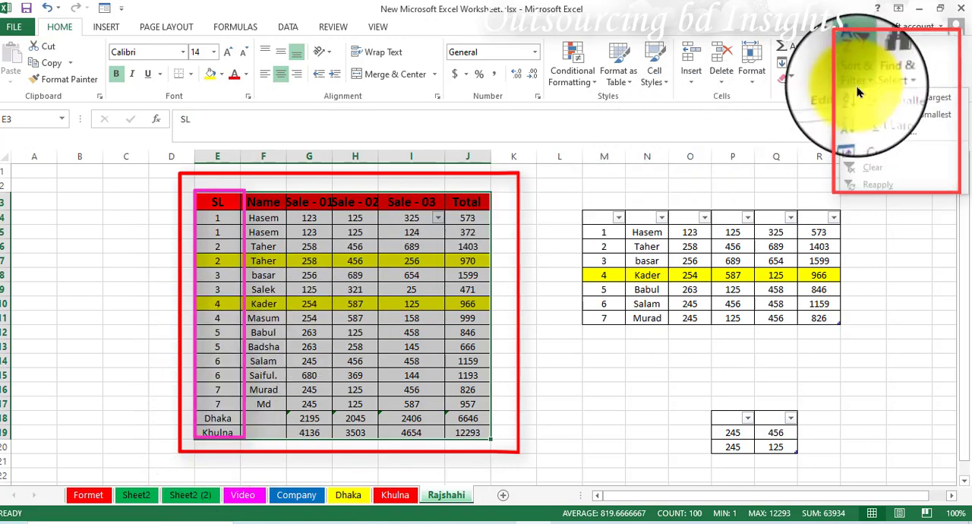
pyautogui.click(890, 115)
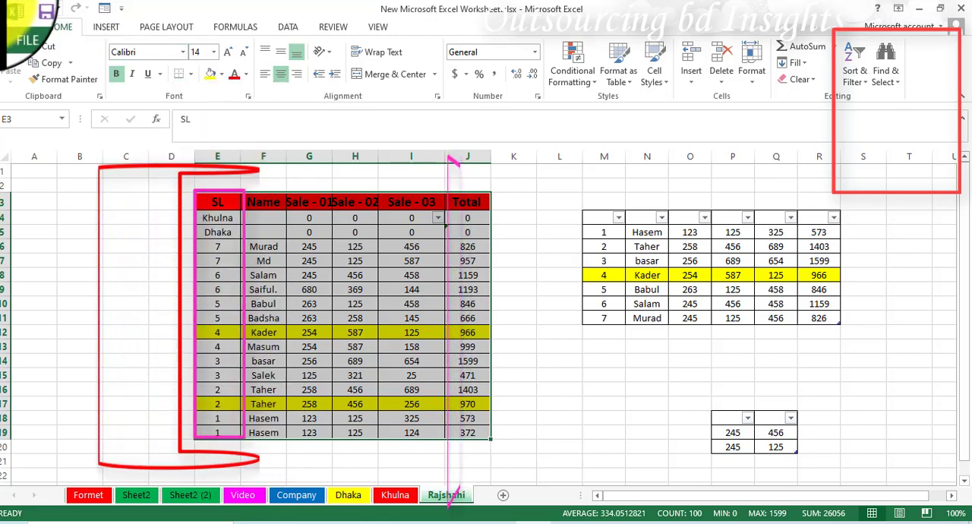
# Apply a custom sort to the sales table by the Name column's values in A to Z order.
pyautogui.click(866, 88)
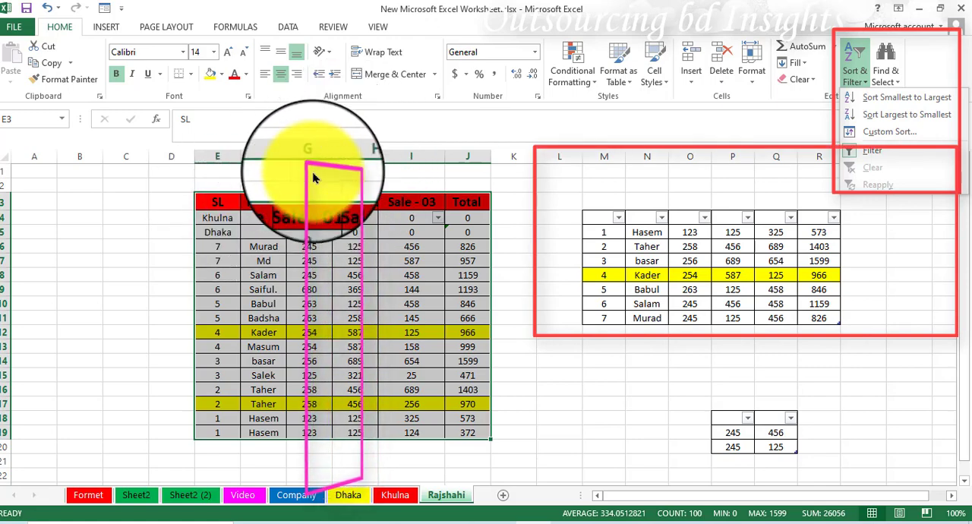
pyautogui.click(882, 131)
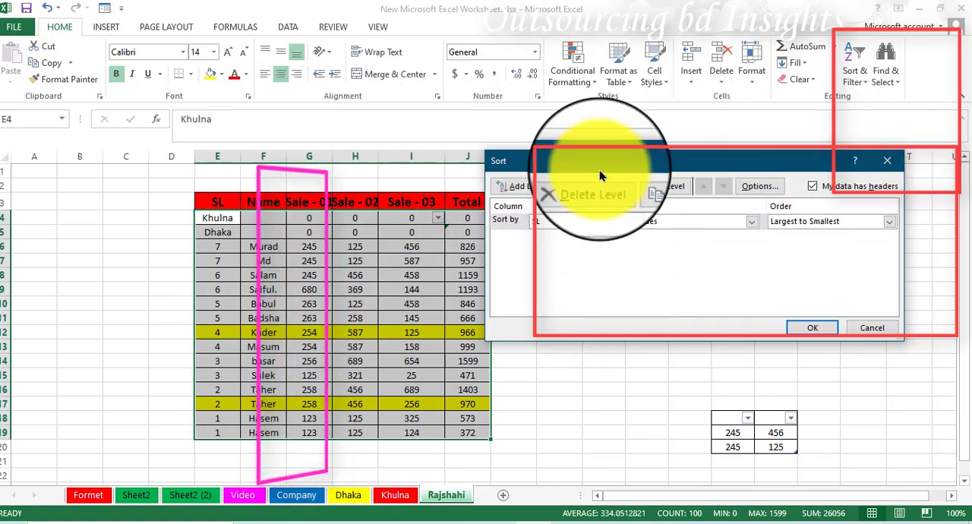
pyautogui.moveTo(636, 161); pyautogui.dragTo(657, 154)
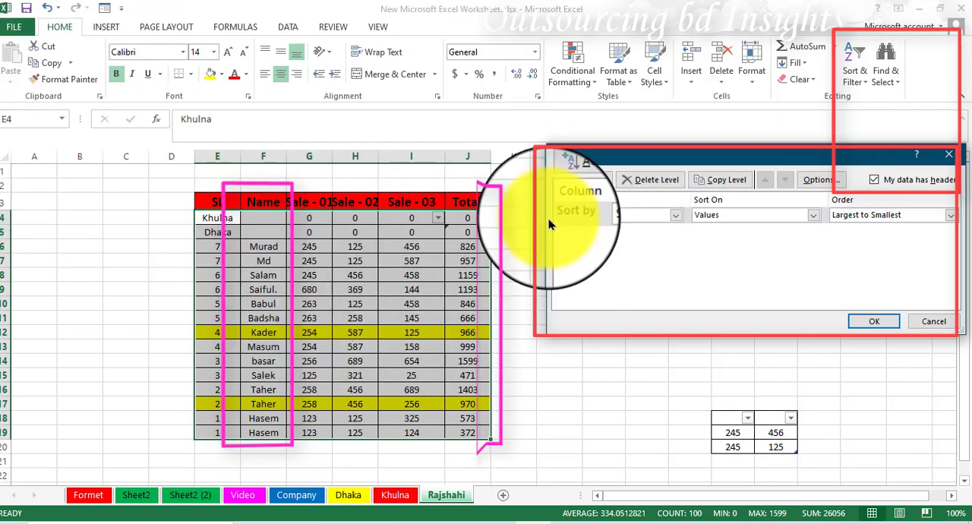
pyautogui.click(675, 215)
pyautogui.click(614, 239)
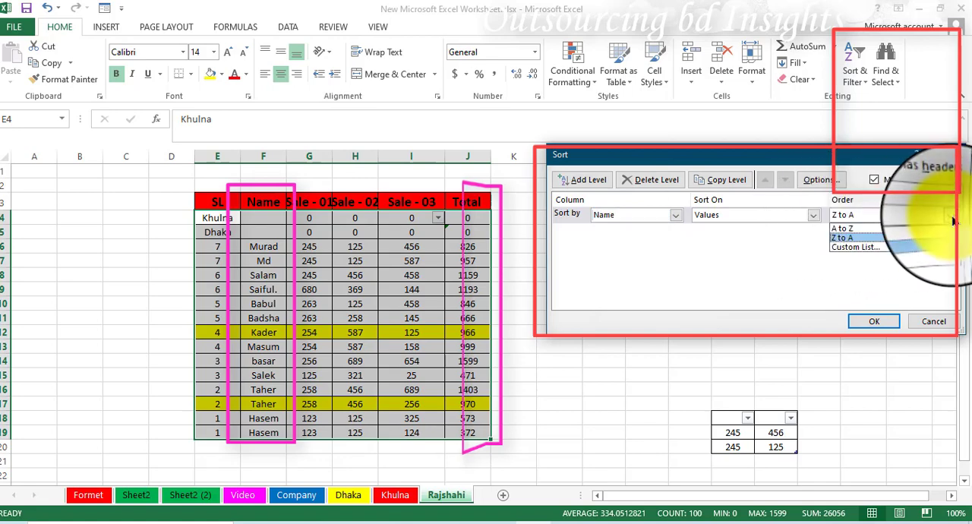
pyautogui.click(843, 229)
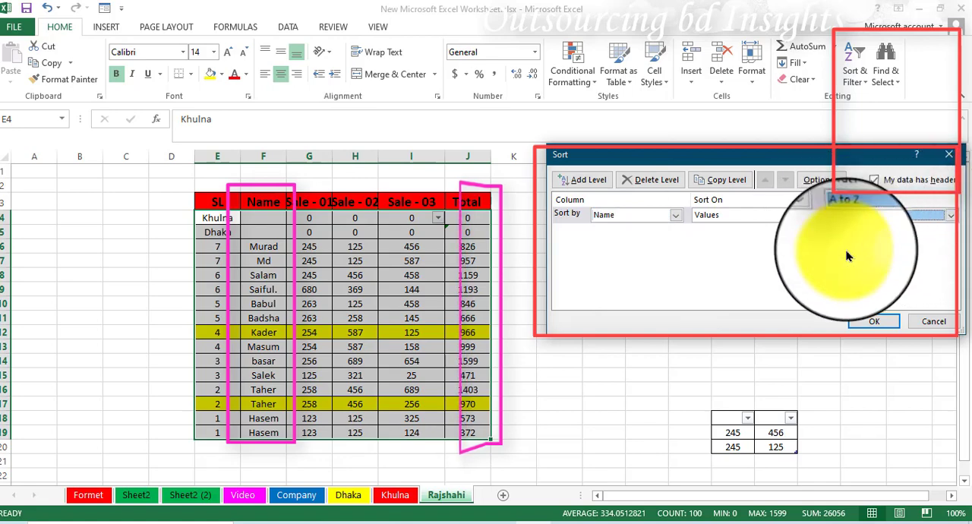
pyautogui.click(875, 324)
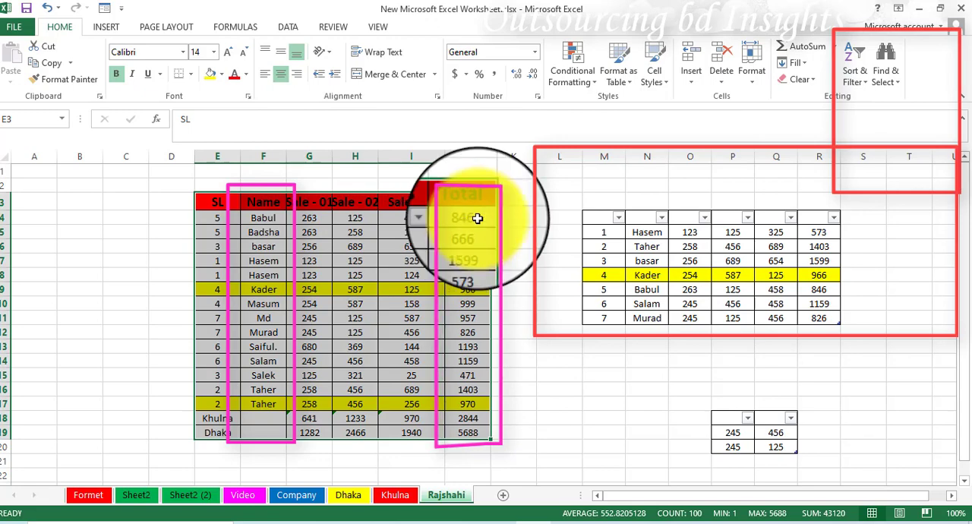
# Apply a custom sort to the sales table by the Total column's values, smallest to largest.
pyautogui.click(867, 85)
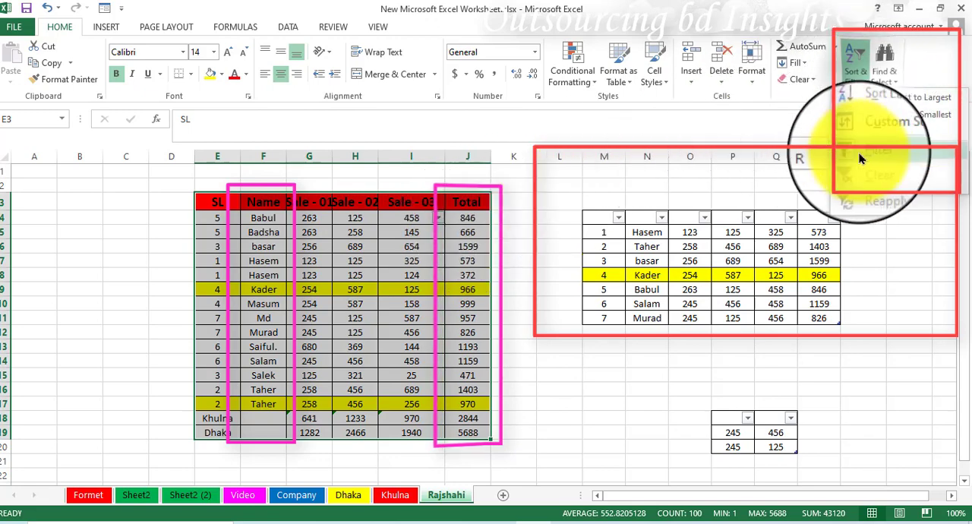
pyautogui.click(861, 130)
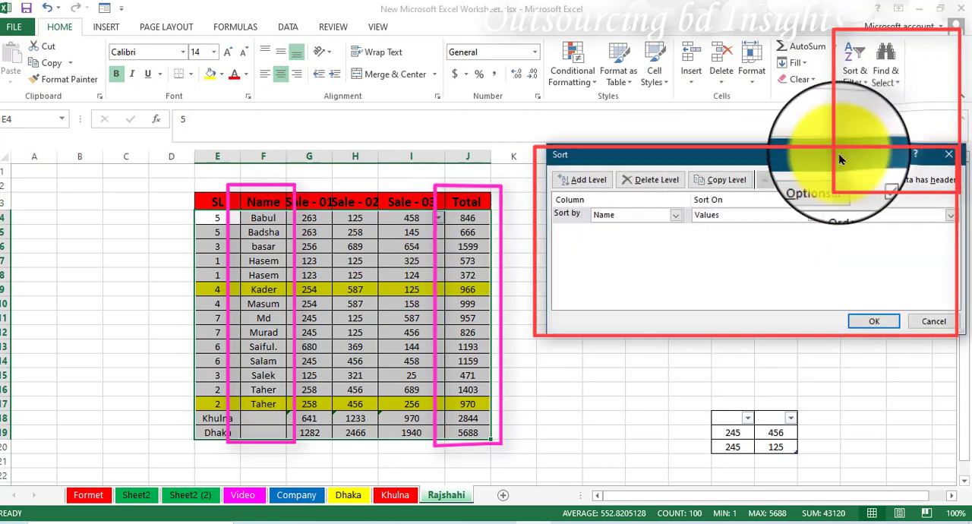
pyautogui.click(675, 218)
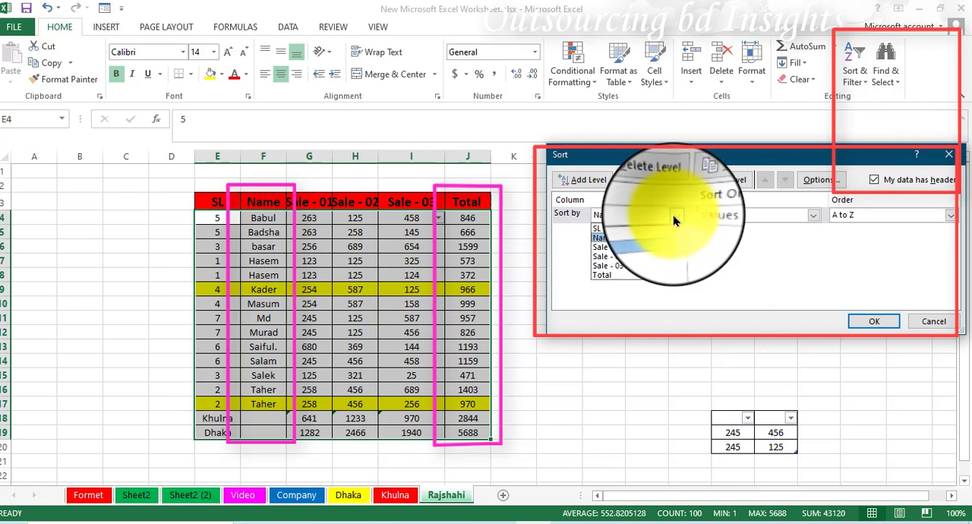
pyautogui.click(603, 276)
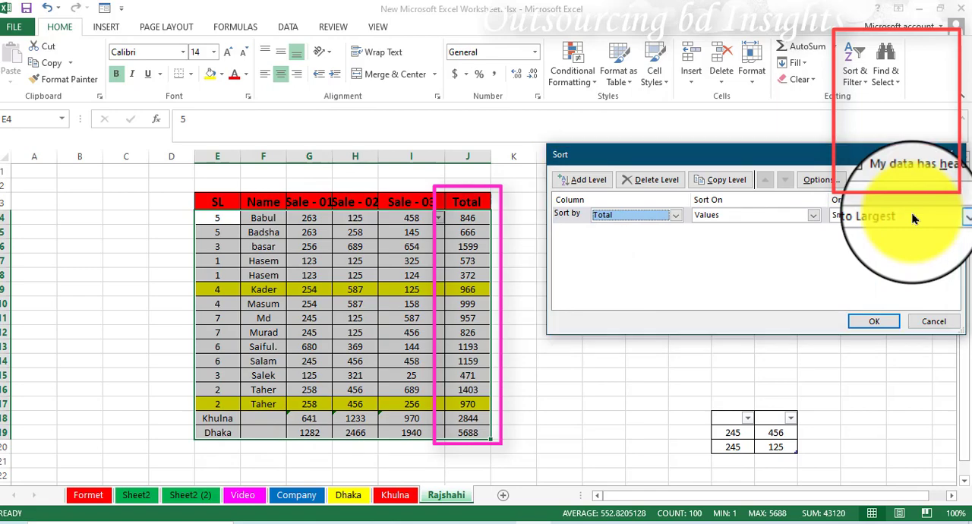
pyautogui.click(873, 324)
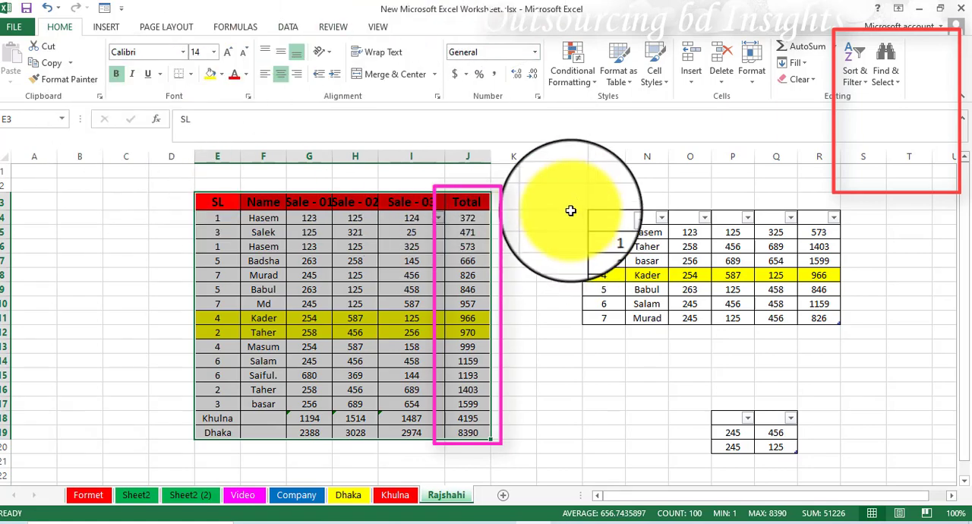
pyautogui.click(897, 83)
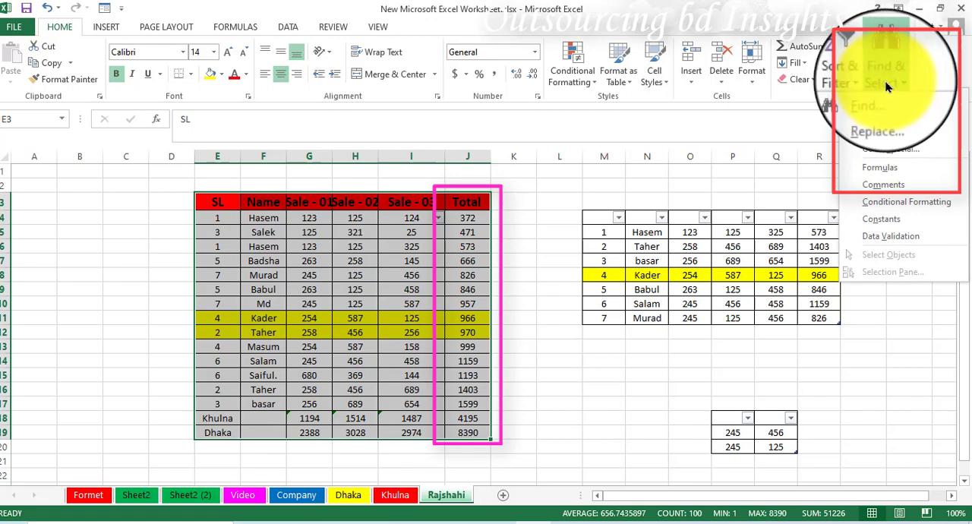
pyautogui.click(865, 84)
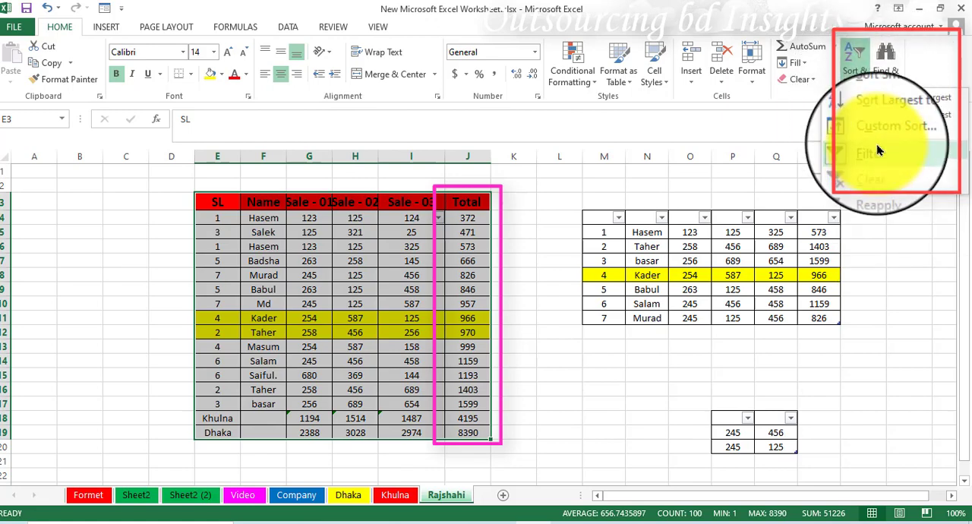
pyautogui.click(262, 205)
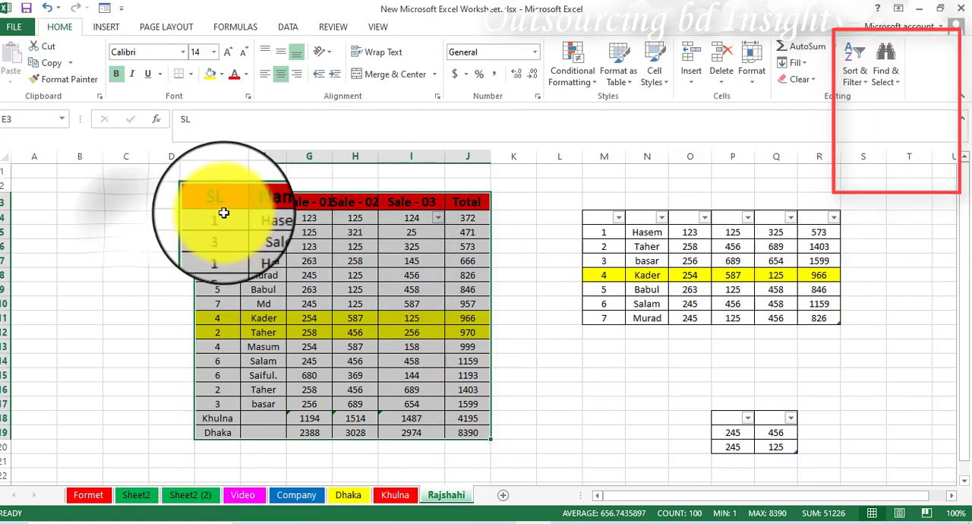
# Turn on filtering for the sales table's header row, from SL through Total.
pyautogui.moveTo(217, 204); pyautogui.dragTo(455, 202)
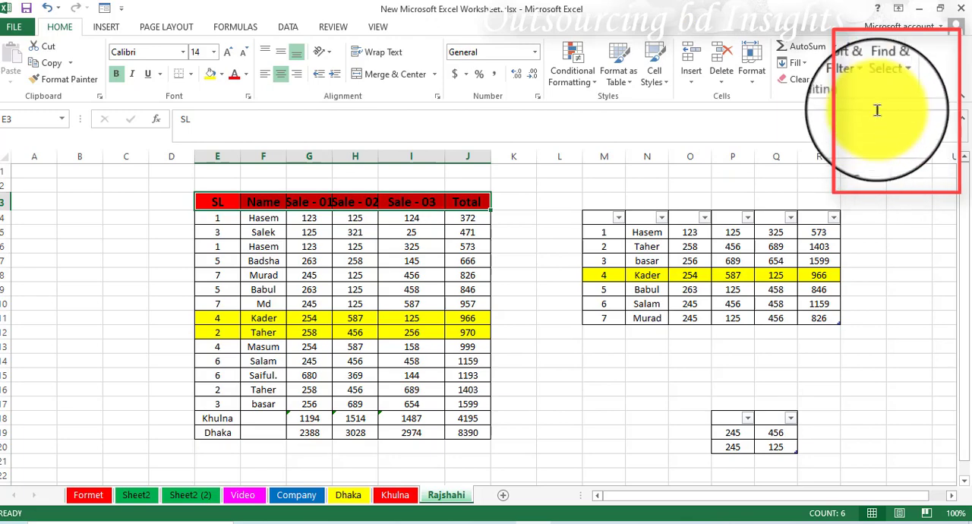
pyautogui.click(865, 83)
pyautogui.click(871, 155)
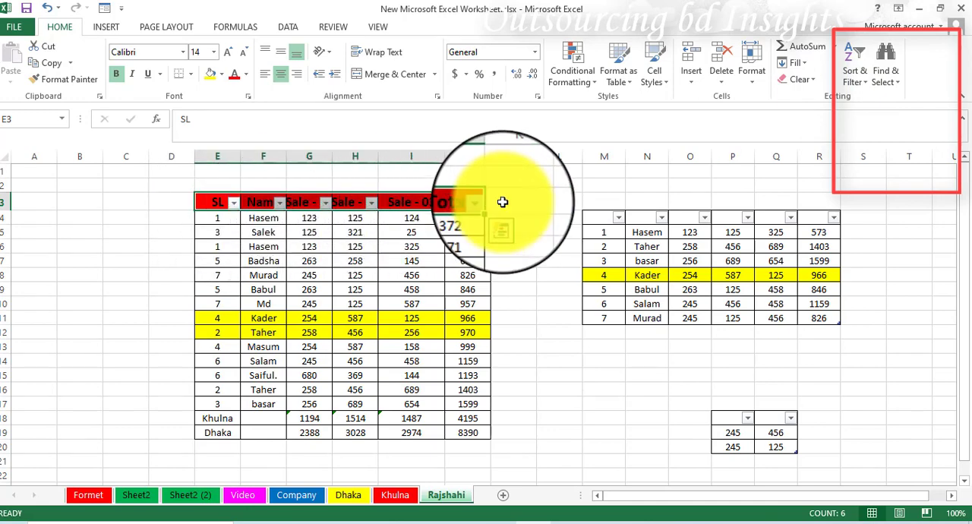
pyautogui.click(113, 241)
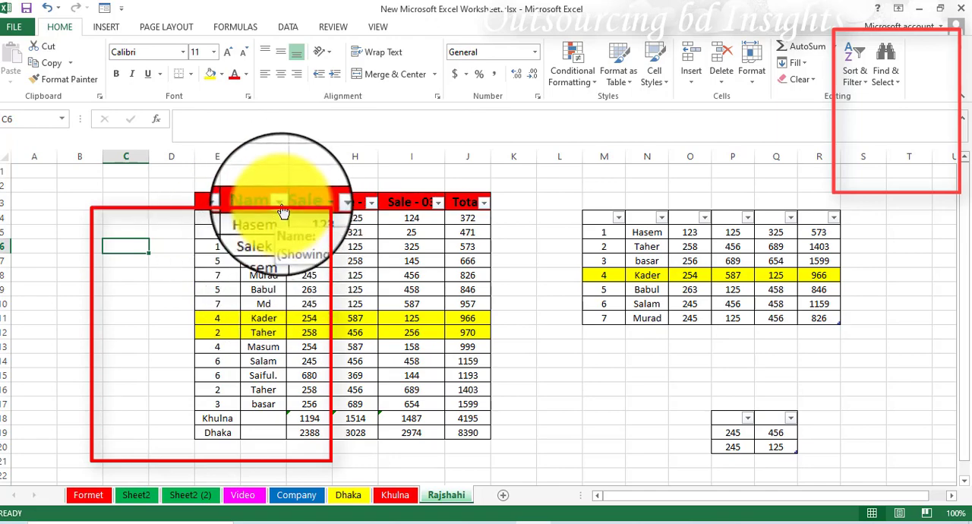
# Filter the Name column to show only the person whose total is 666.
pyautogui.click(282, 212)
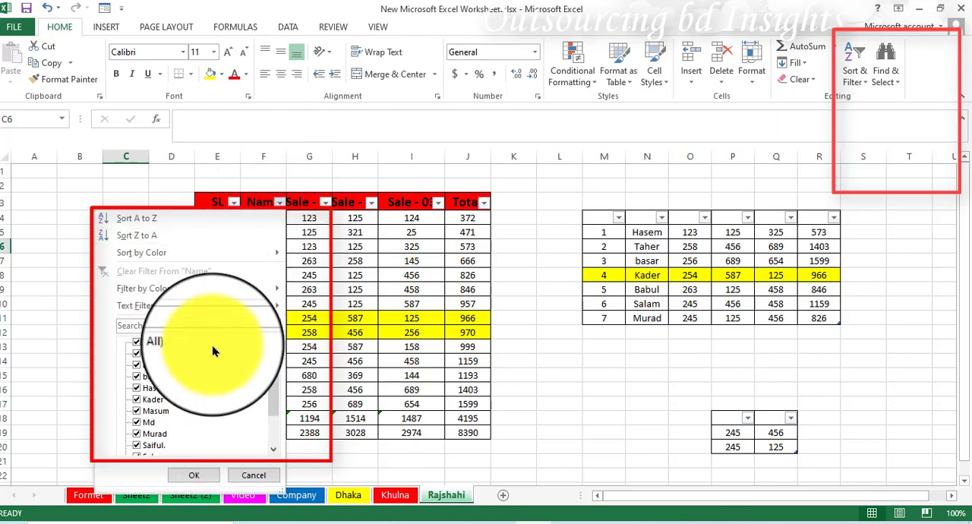
pyautogui.click(137, 346)
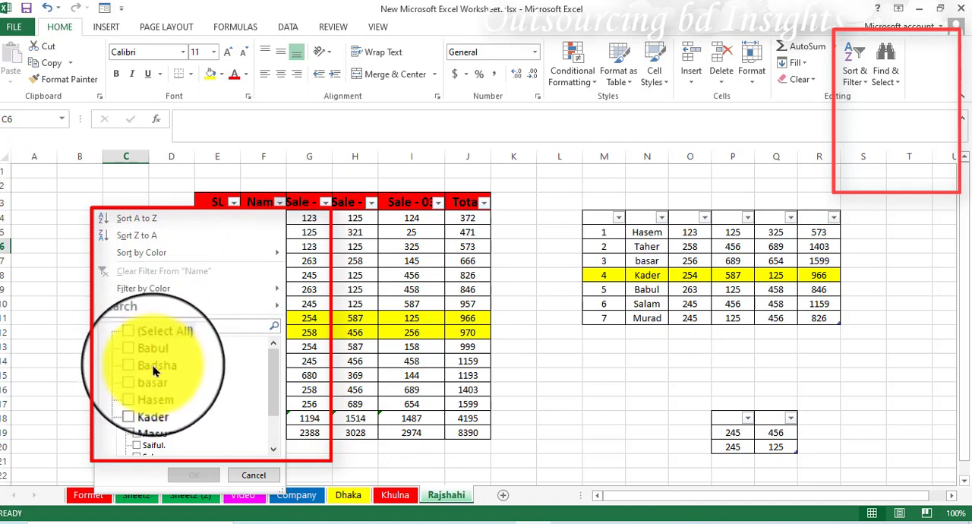
pyautogui.scroll(-1, 174, 400)
pyautogui.scroll(1, 174, 400)
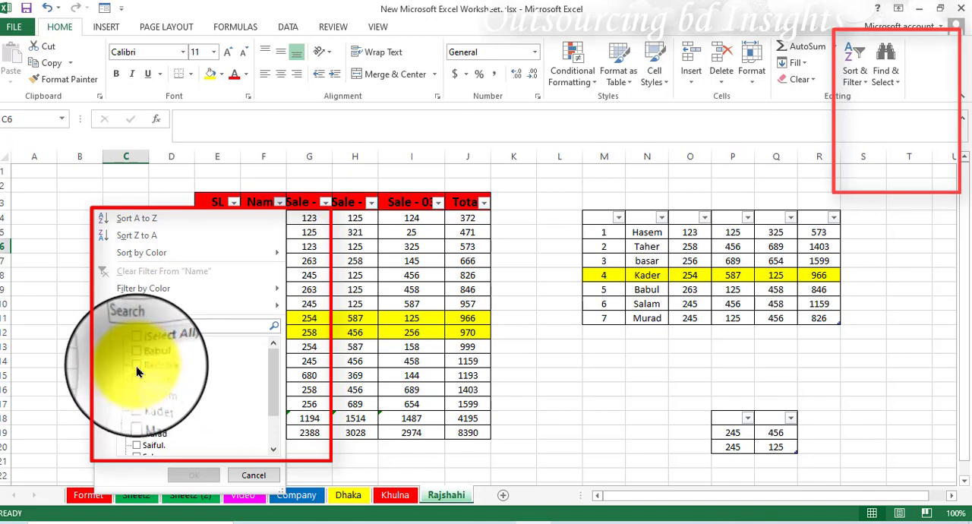
pyautogui.click(137, 368)
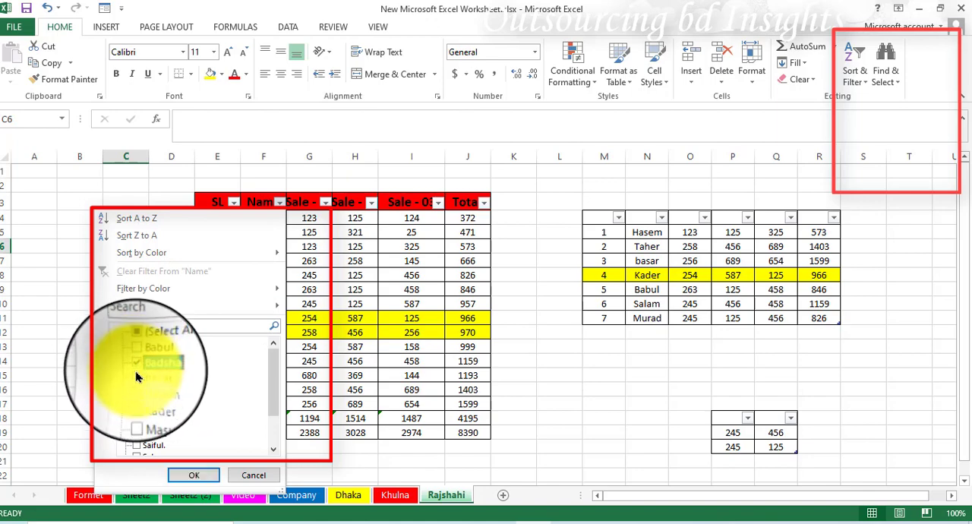
pyautogui.click(193, 475)
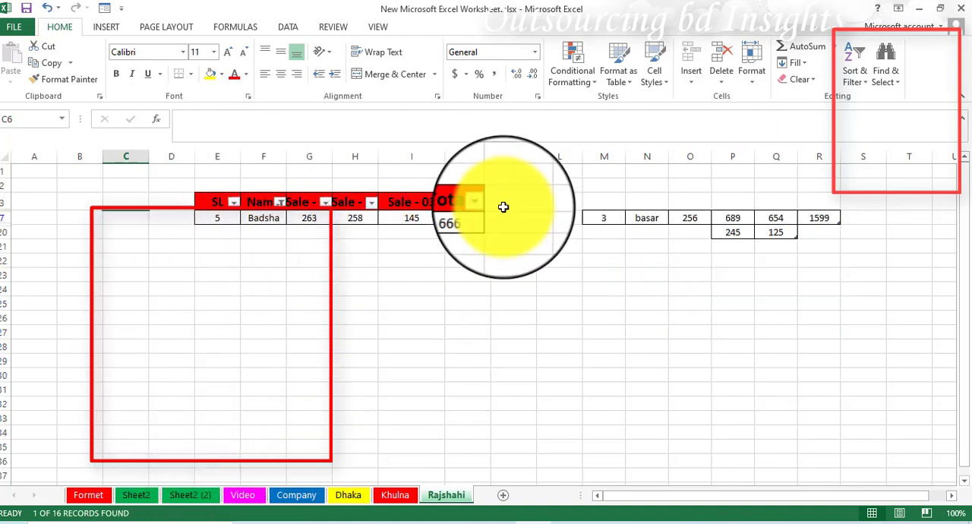
# Change the Name column filter to show only the person whose total is 471.
pyautogui.click(280, 207)
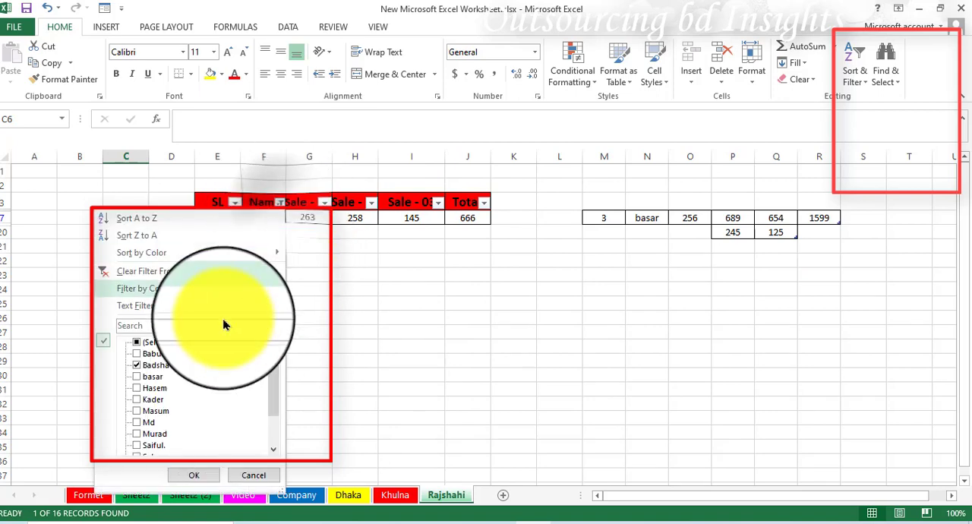
pyautogui.click(139, 343)
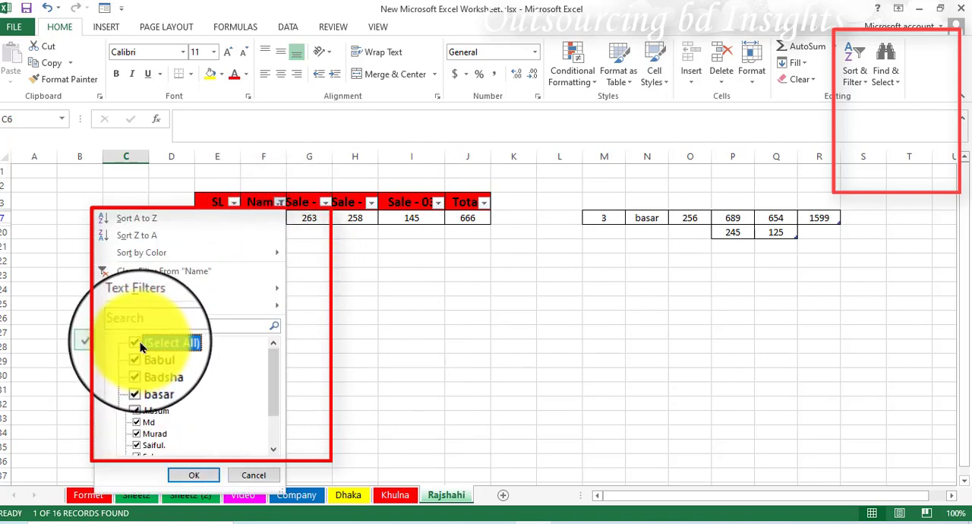
pyautogui.click(139, 343)
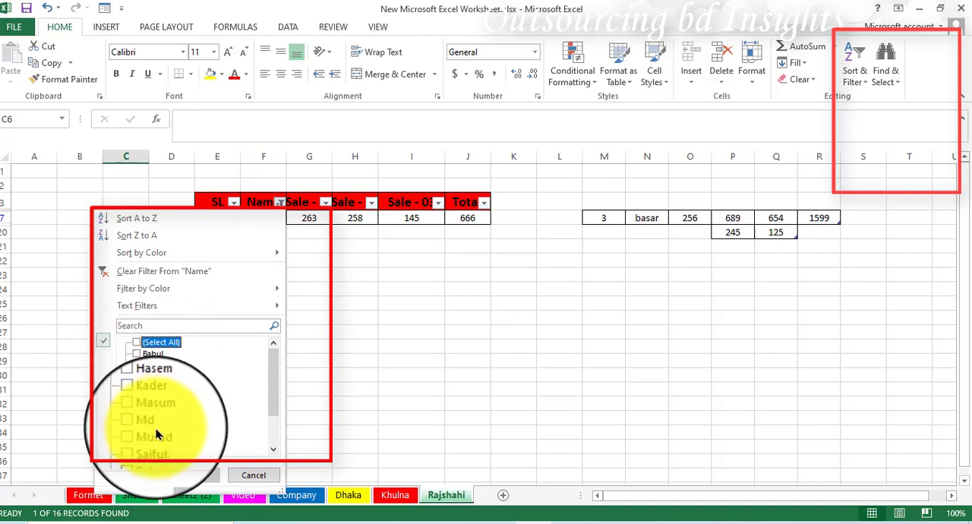
pyautogui.scroll(-2, 193, 404)
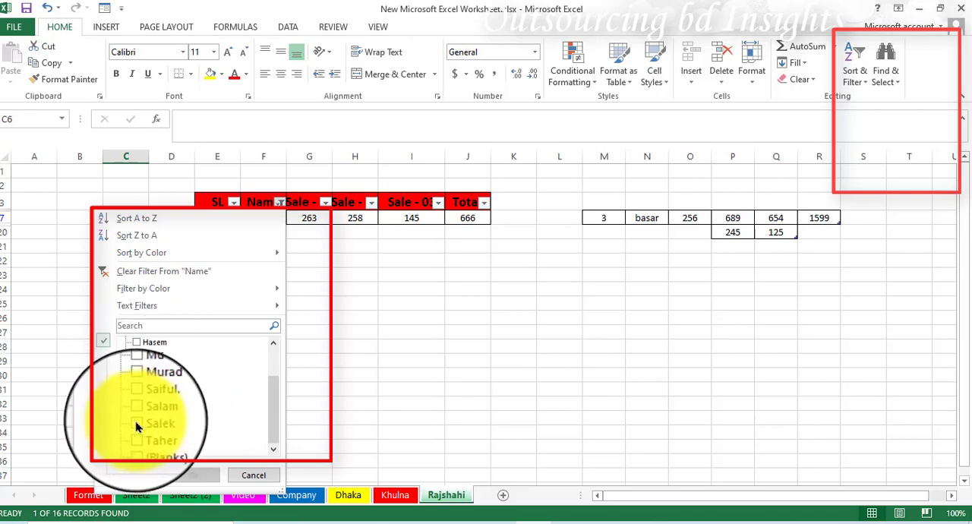
pyautogui.click(136, 419)
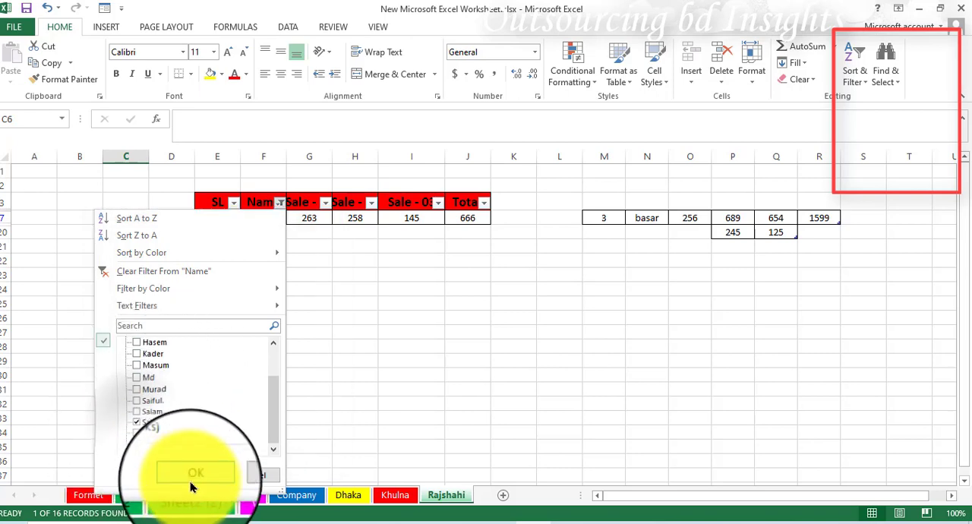
pyautogui.click(190, 474)
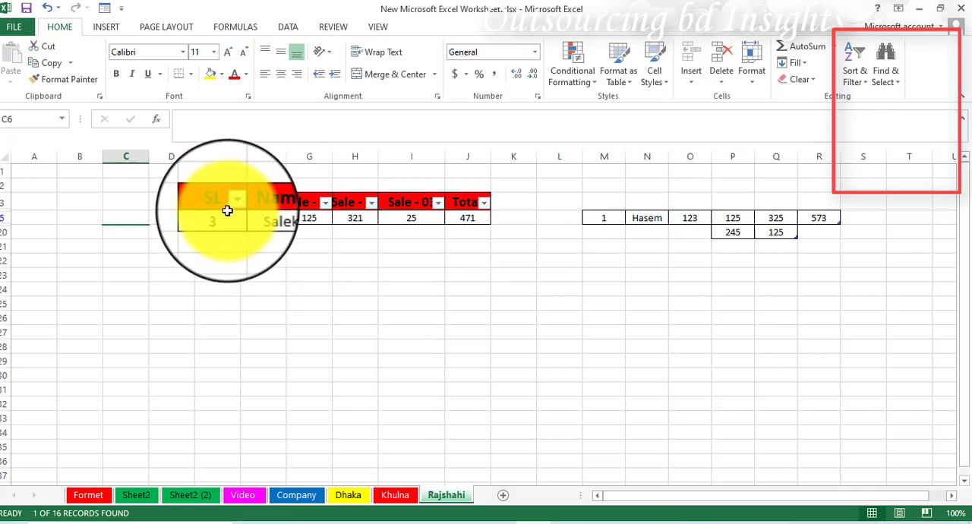
# Reselect all names in the Name column filter to restore every row of the sales table.
pyautogui.click(281, 211)
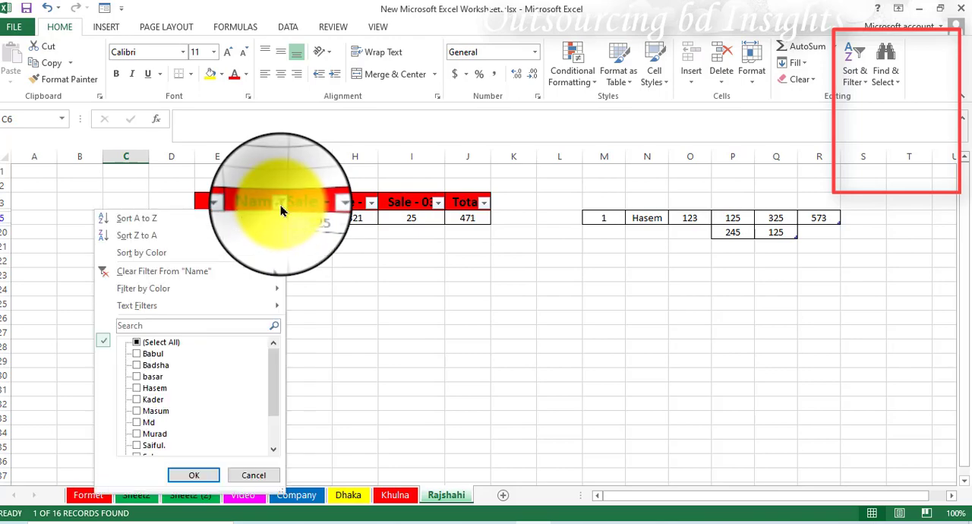
pyautogui.click(139, 342)
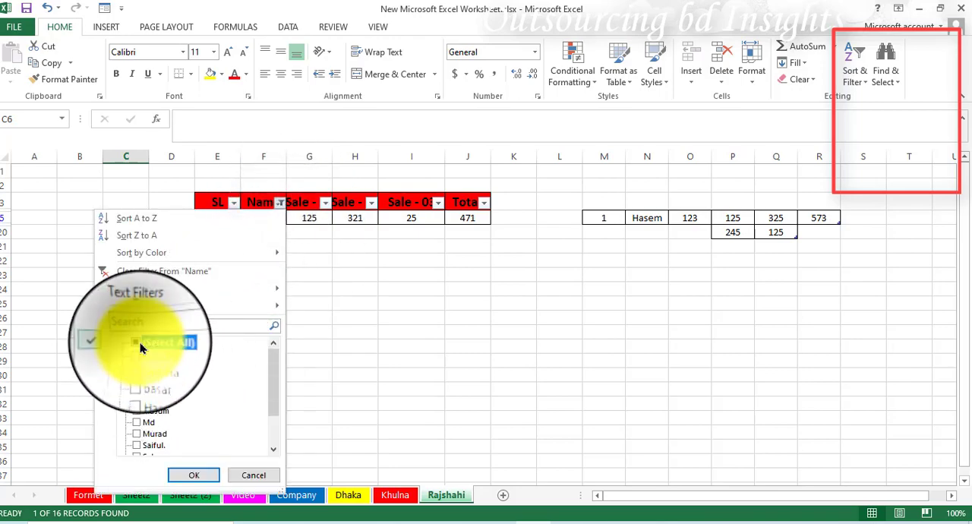
pyautogui.click(189, 471)
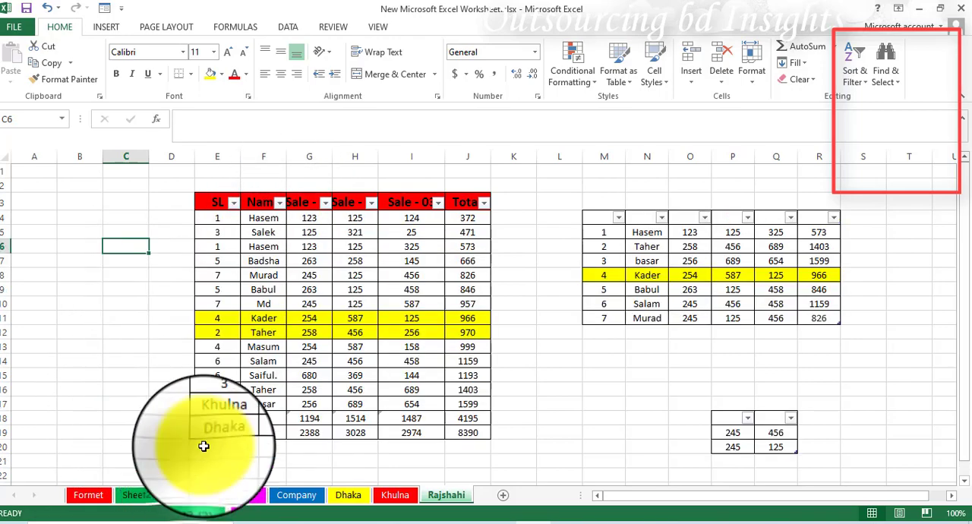
# Turn off filtering for the sales table's header row, from SL through Total.
pyautogui.click(348, 203)
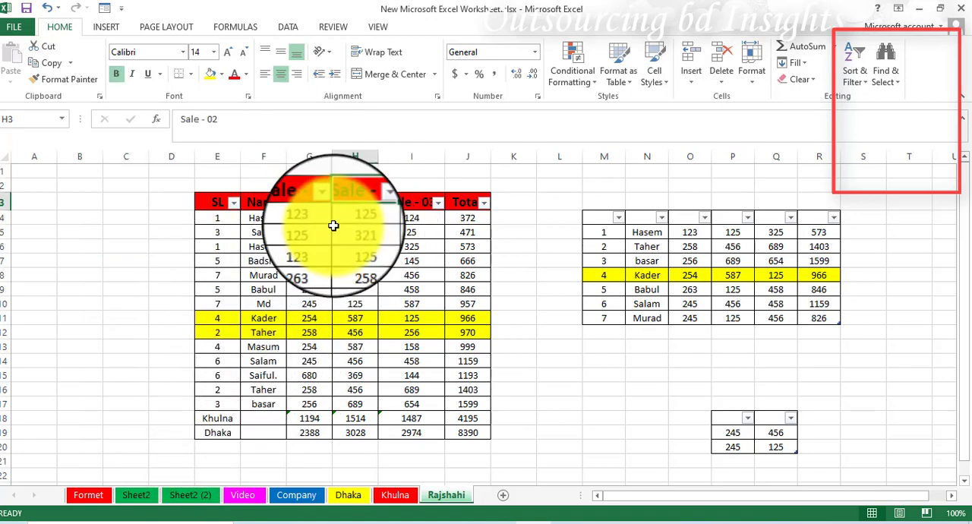
pyautogui.click(852, 76)
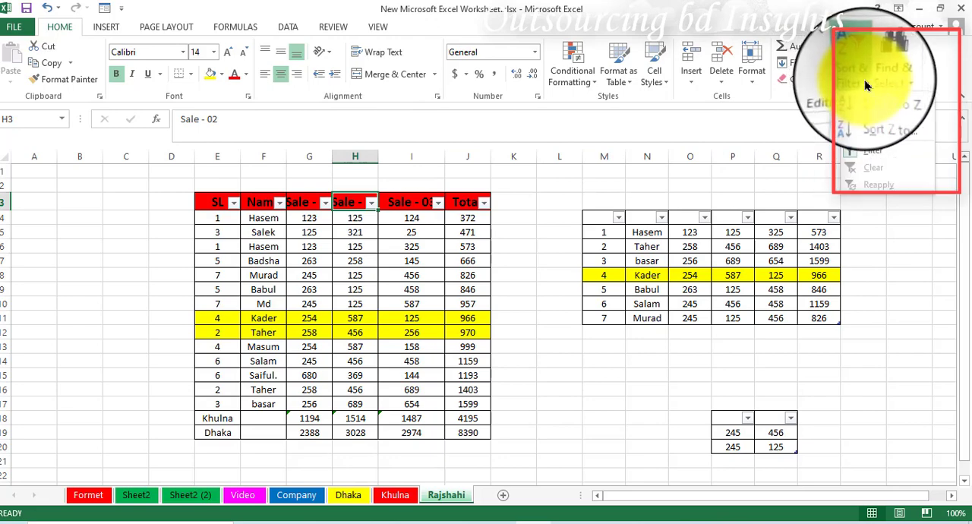
pyautogui.click(873, 147)
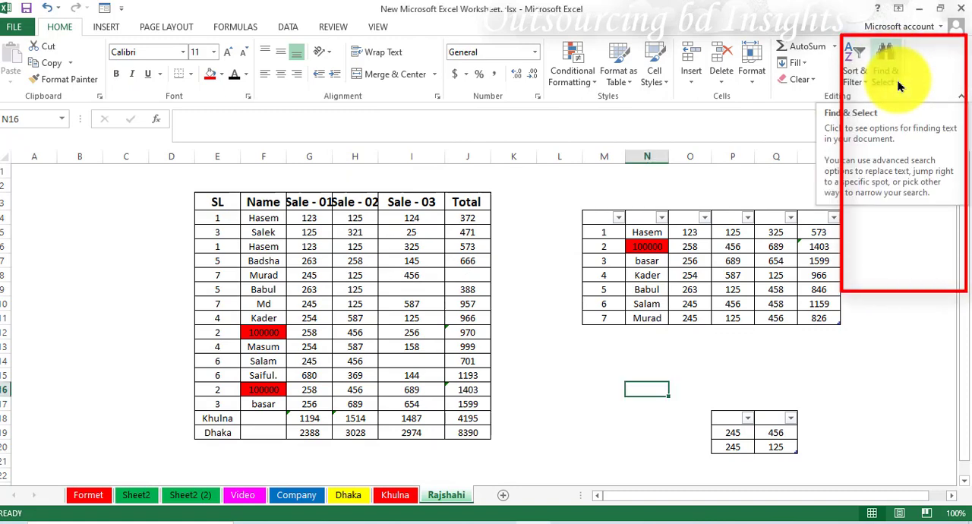
# Find all cells on the Rajshahi sheet that contain 100000.
pyautogui.click(895, 73)
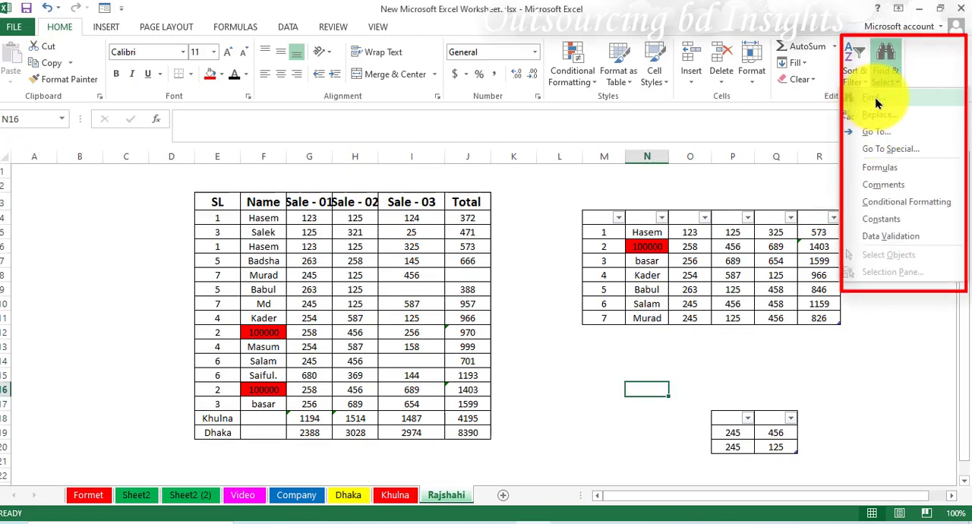
pyautogui.click(874, 99)
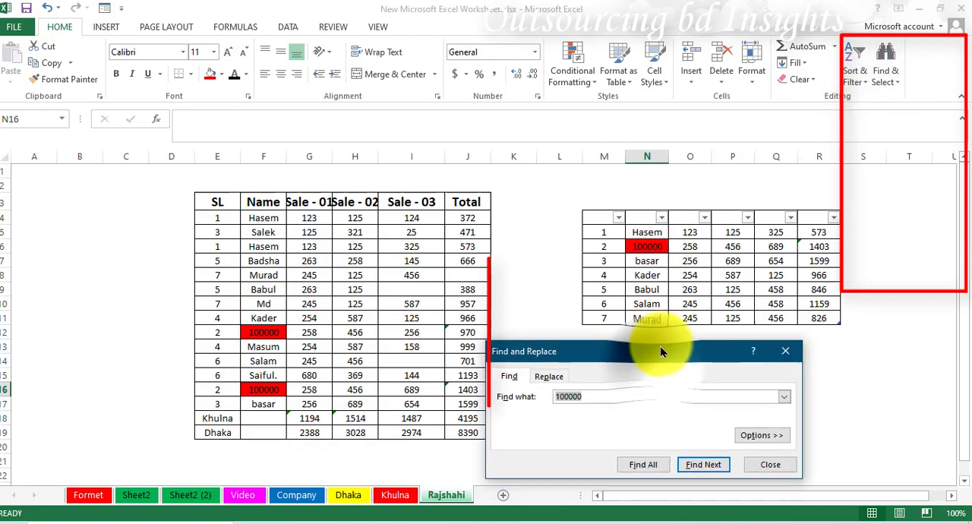
pyautogui.moveTo(659, 351); pyautogui.dragTo(676, 306)
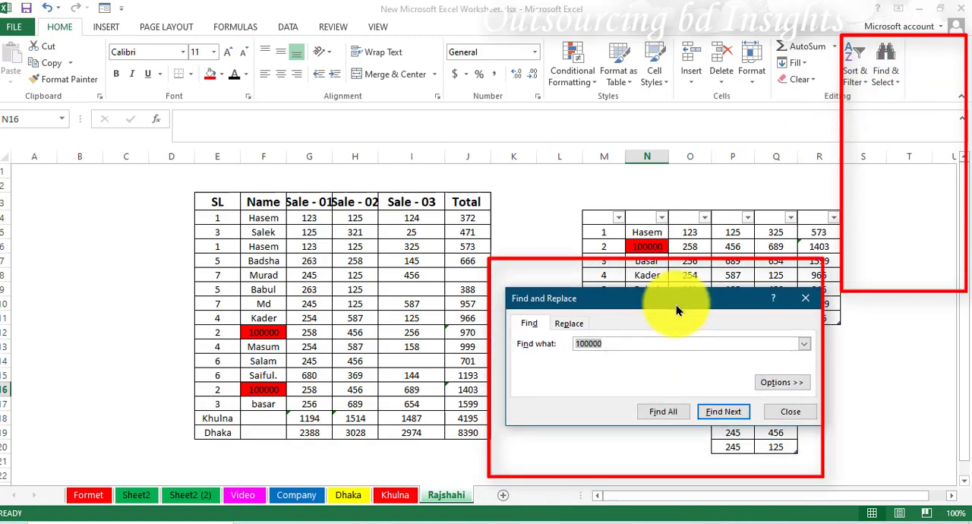
pyautogui.moveTo(615, 342); pyautogui.dragTo(567, 343)
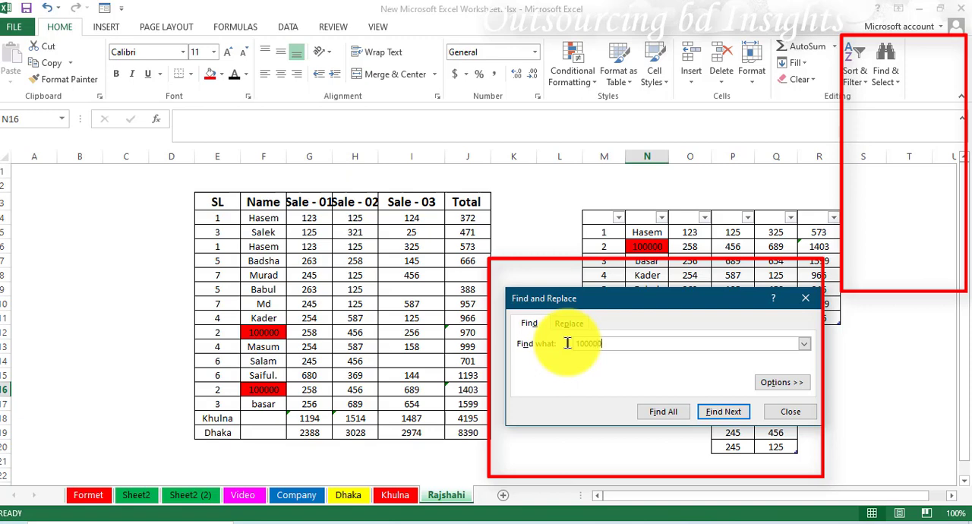
pyautogui.click(663, 414)
pyautogui.moveTo(676, 295); pyautogui.dragTo(669, 278)
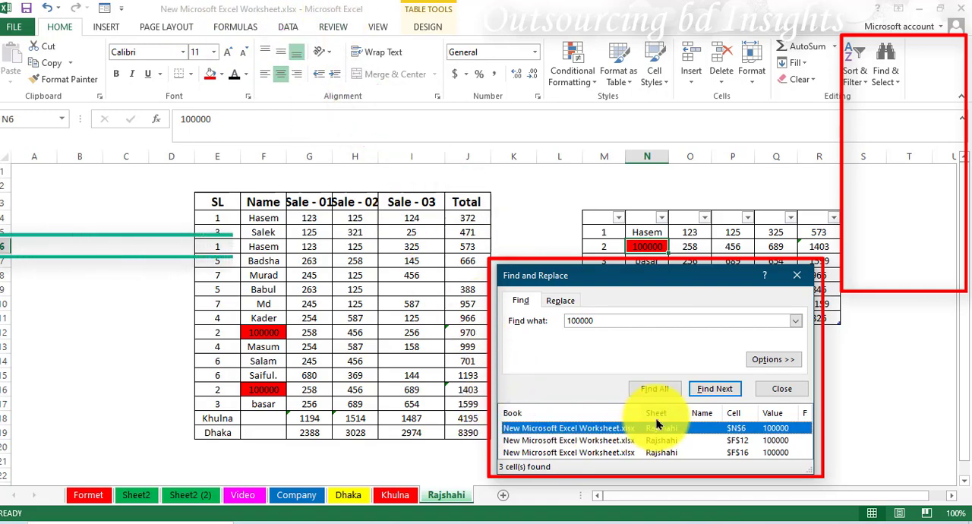
# Check the 100000 matches in cells N6 and F12 against the list of found cells, and close the search.
pyautogui.click(442, 495)
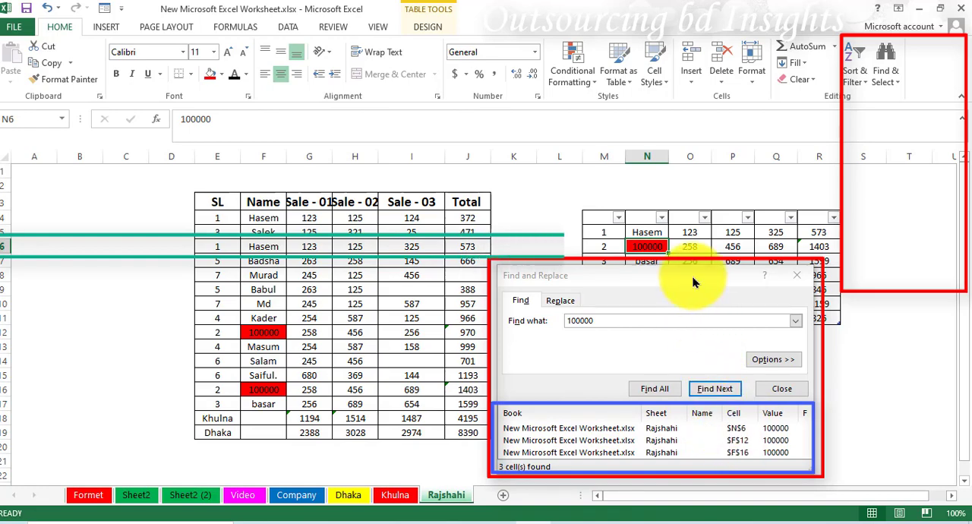
pyautogui.moveTo(640, 277); pyautogui.dragTo(714, 340)
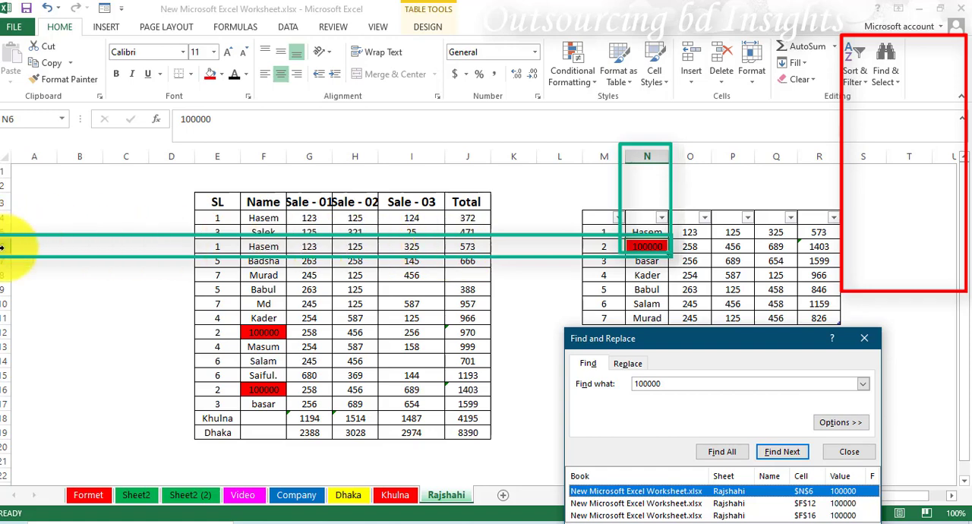
pyautogui.click(651, 248)
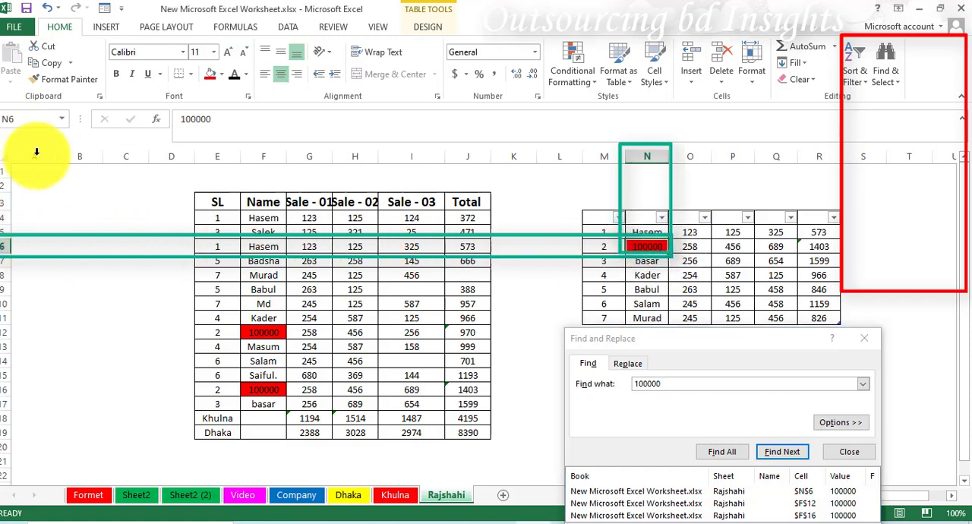
pyautogui.click(806, 505)
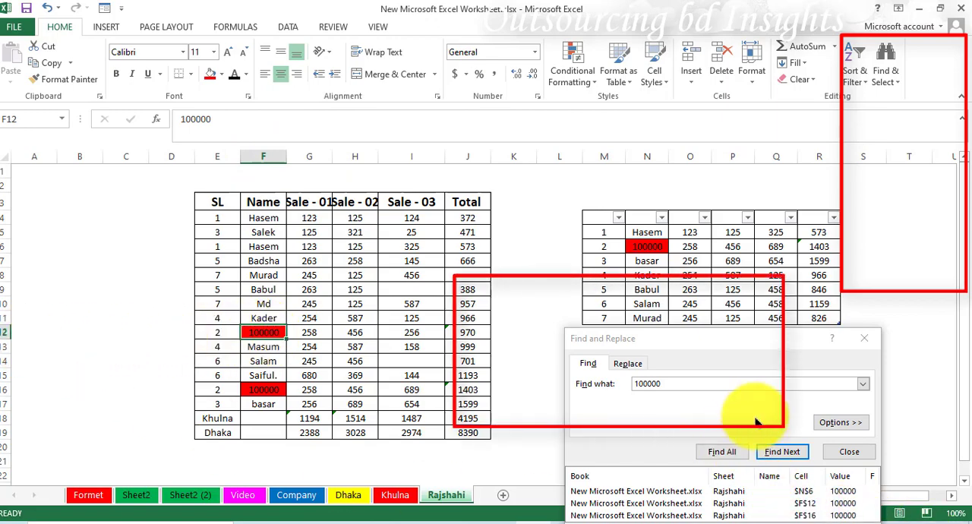
pyautogui.moveTo(747, 342); pyautogui.dragTo(636, 220)
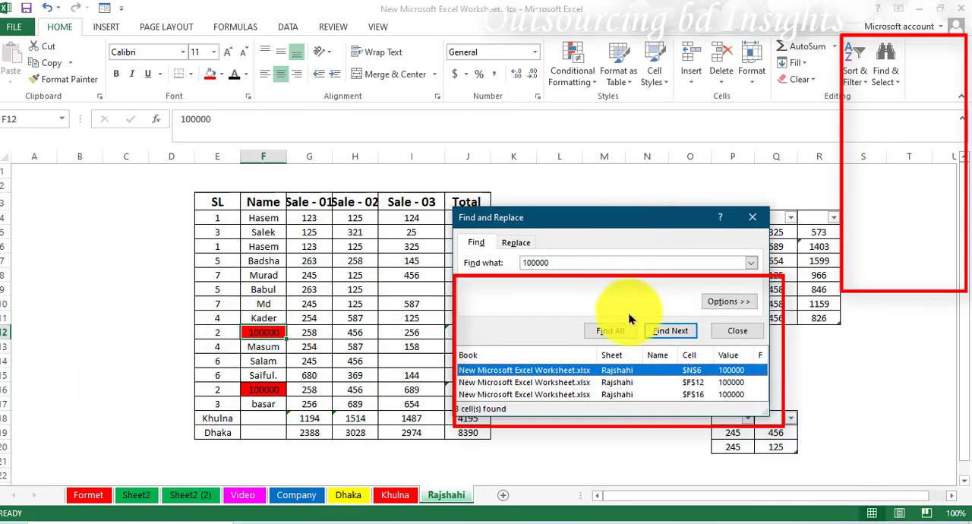
pyautogui.click(749, 220)
# Replace every occurrence of 100000 on the sheet with a person's name and close the Replace dialog.
pyautogui.click(898, 88)
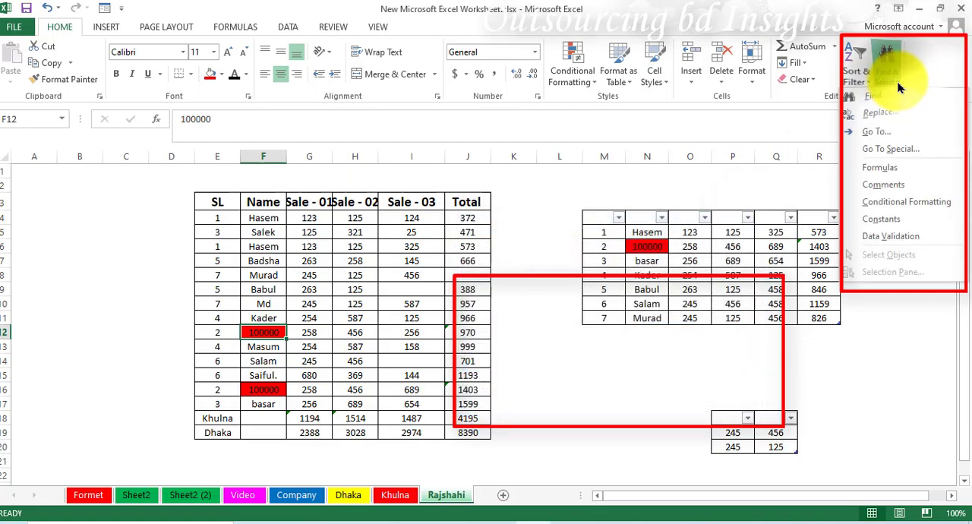
pyautogui.click(880, 85)
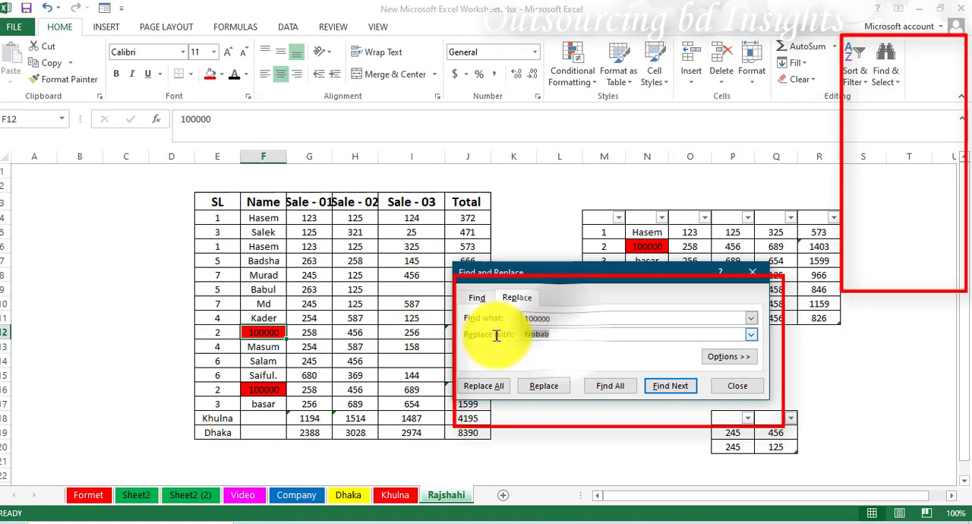
pyautogui.moveTo(568, 318); pyautogui.dragTo(512, 319)
pyautogui.press('BackSpace')
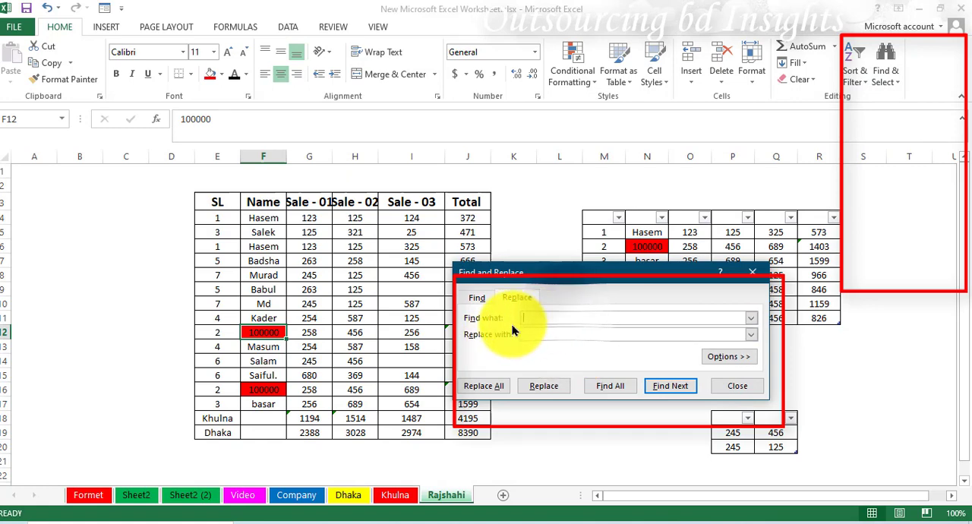
pyautogui.moveTo(559, 277); pyautogui.dragTo(566, 296)
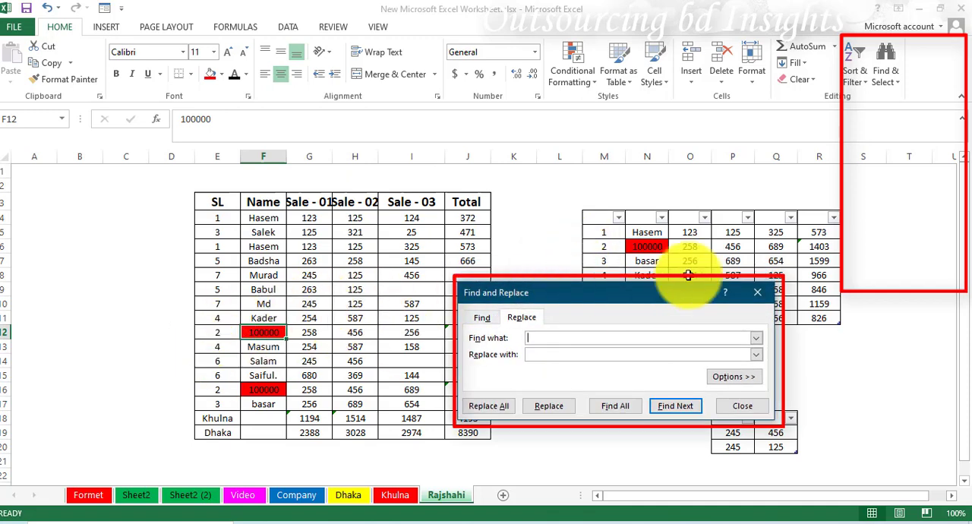
pyautogui.click(552, 354)
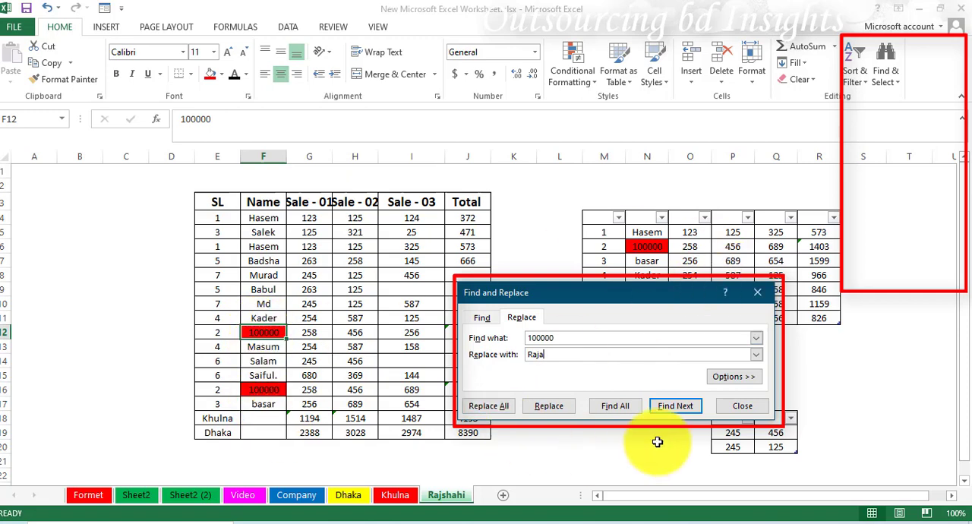
pyautogui.click(476, 405)
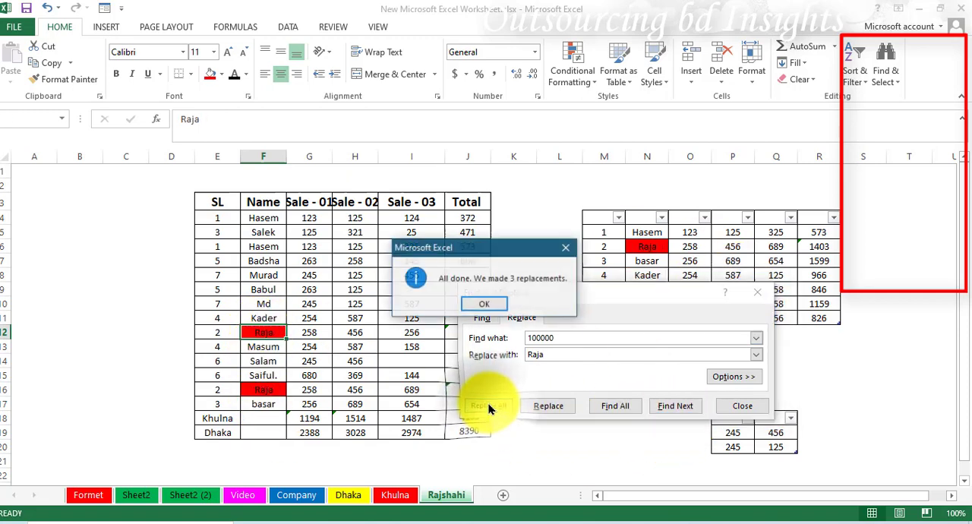
pyautogui.click(483, 305)
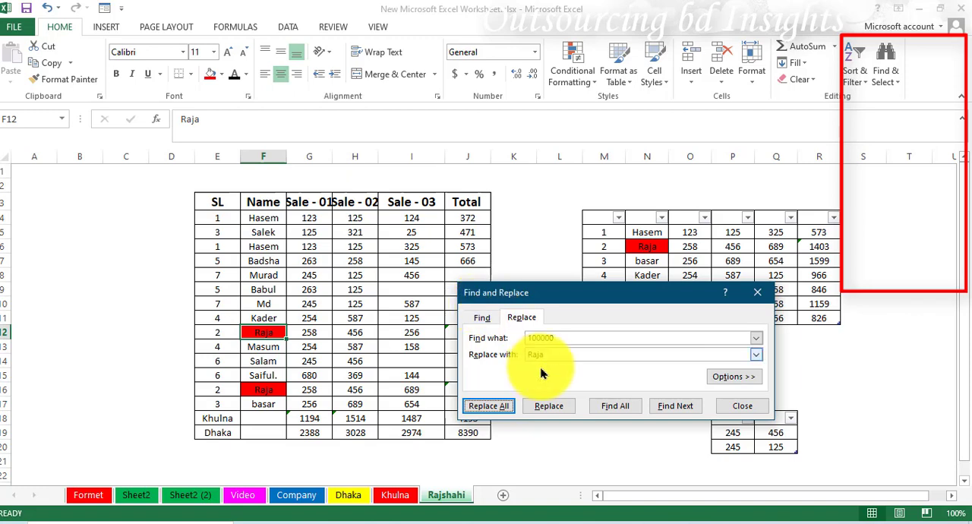
pyautogui.click(743, 410)
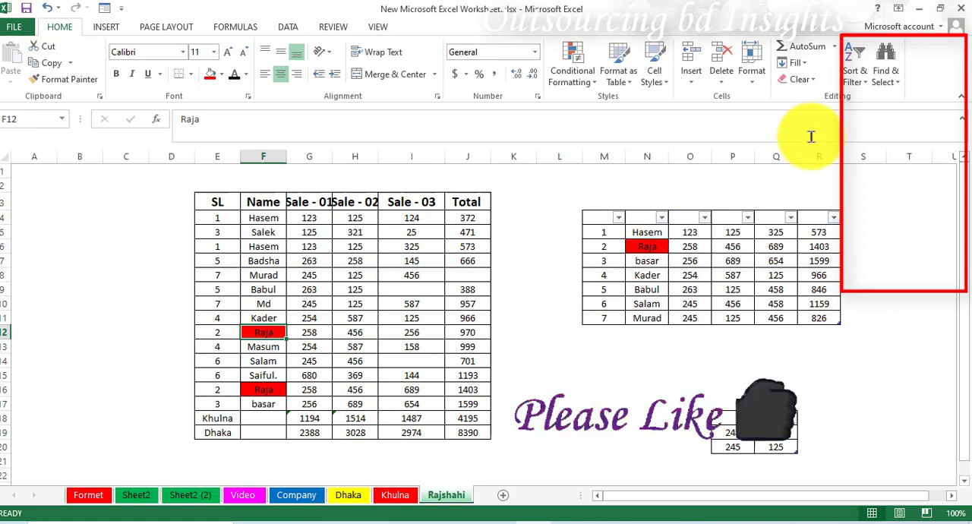
# Use Go To to select Table4, the small two-column table at P19:Q20.
pyautogui.click(892, 74)
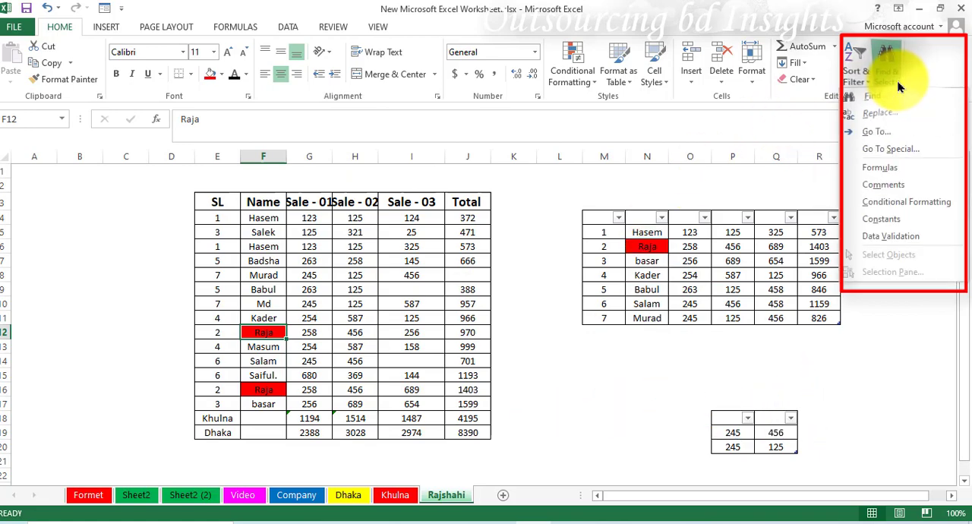
pyautogui.click(881, 132)
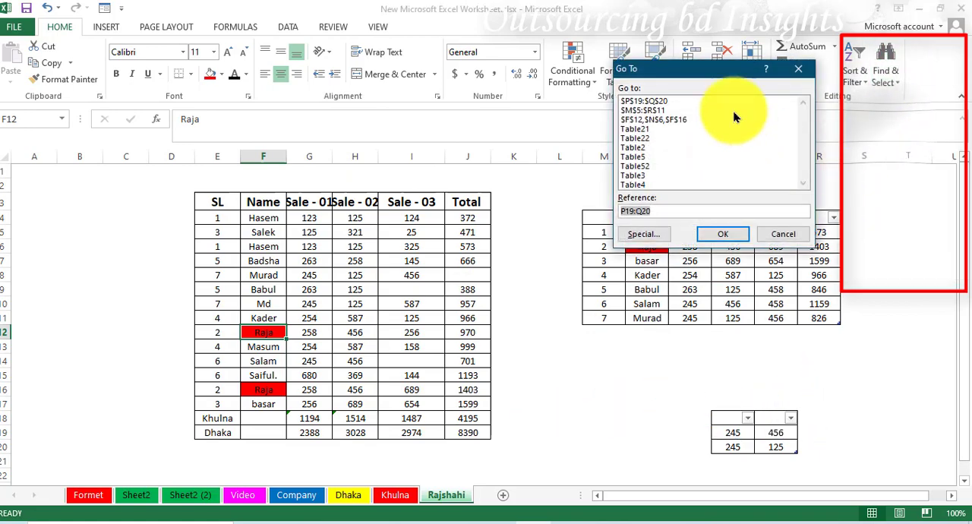
pyautogui.moveTo(727, 72); pyautogui.dragTo(532, 186)
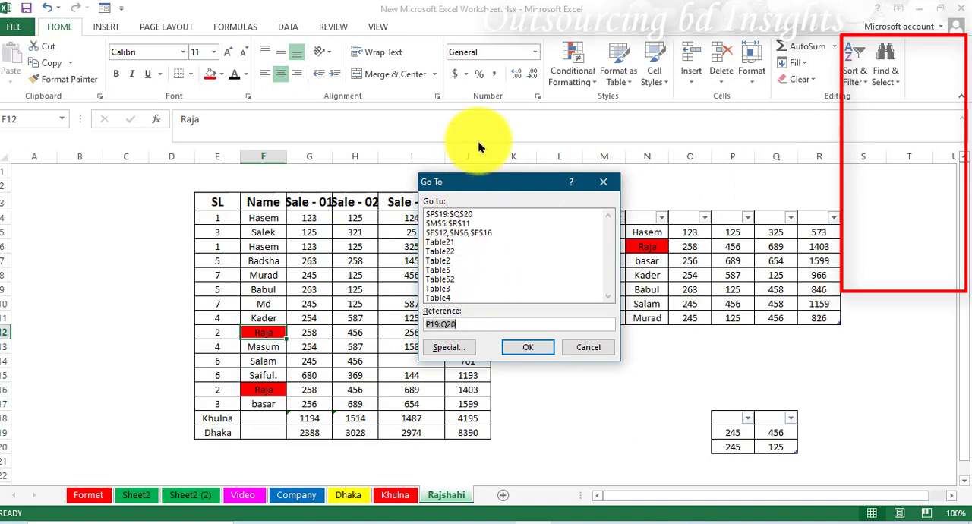
pyautogui.moveTo(529, 181); pyautogui.dragTo(451, 187)
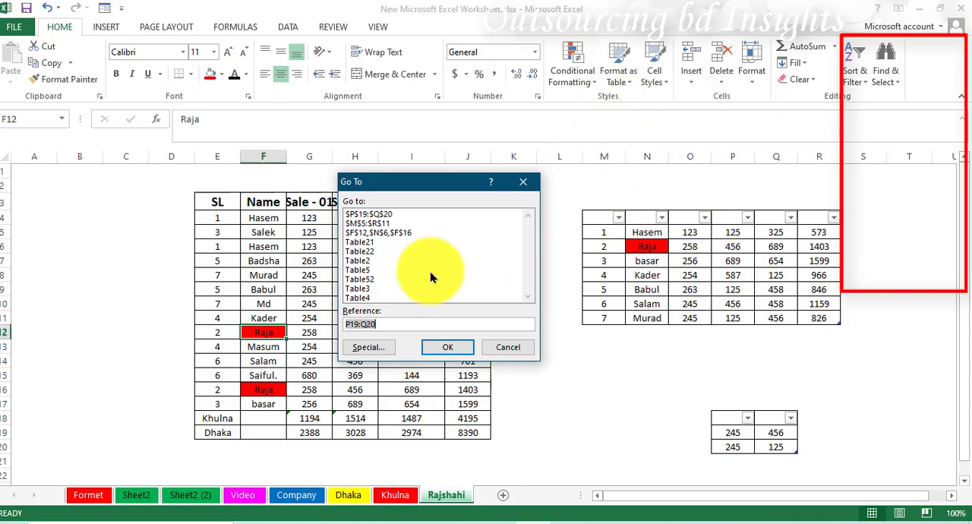
pyautogui.click(364, 296)
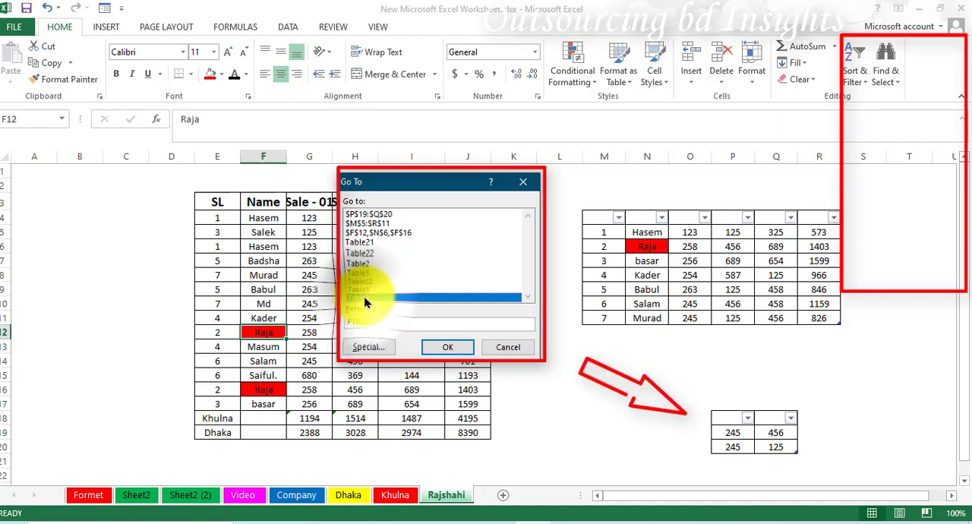
pyautogui.click(436, 348)
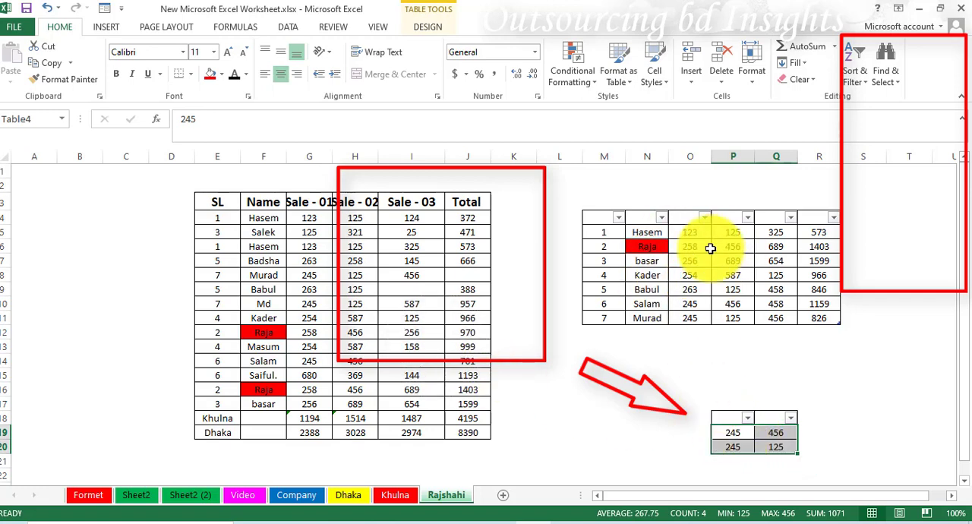
# Use Go To to select Table3, the six-column table at M5:R11.
pyautogui.click(885, 69)
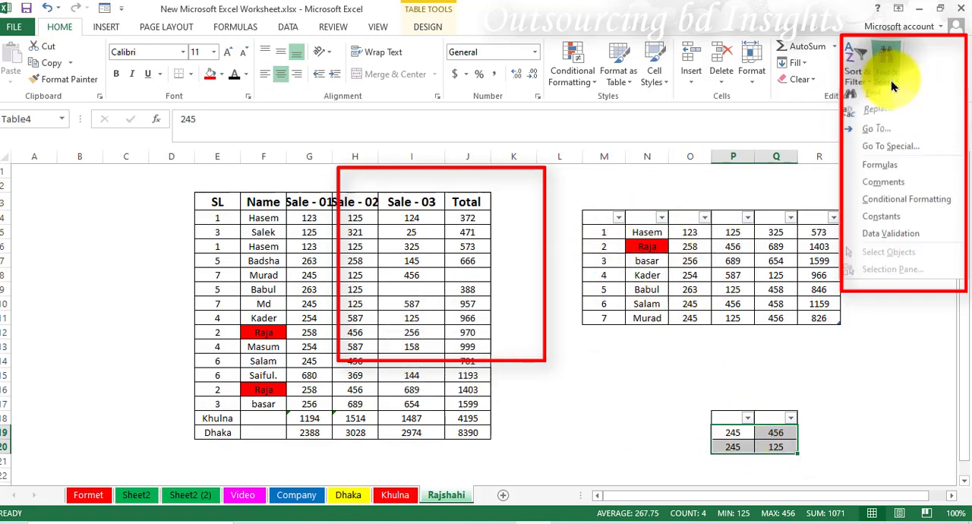
pyautogui.click(876, 132)
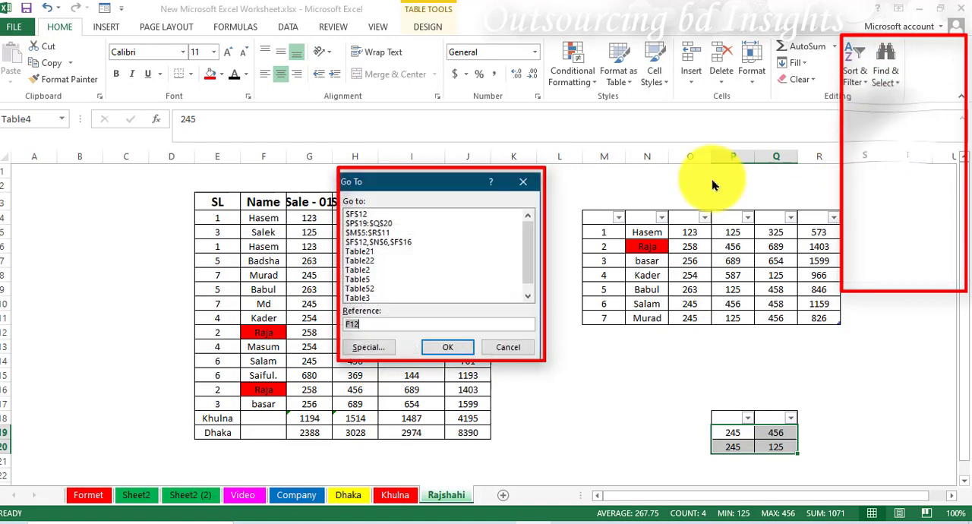
pyautogui.click(371, 297)
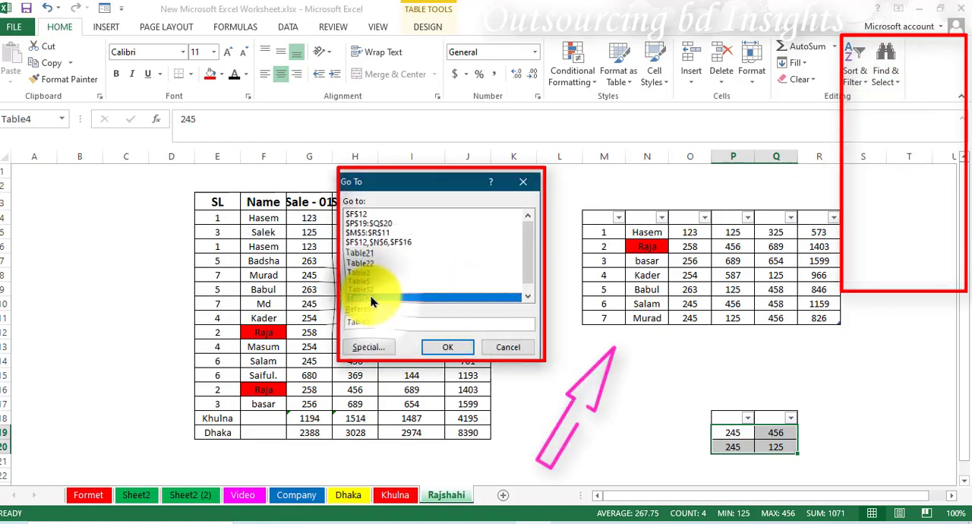
pyautogui.click(444, 347)
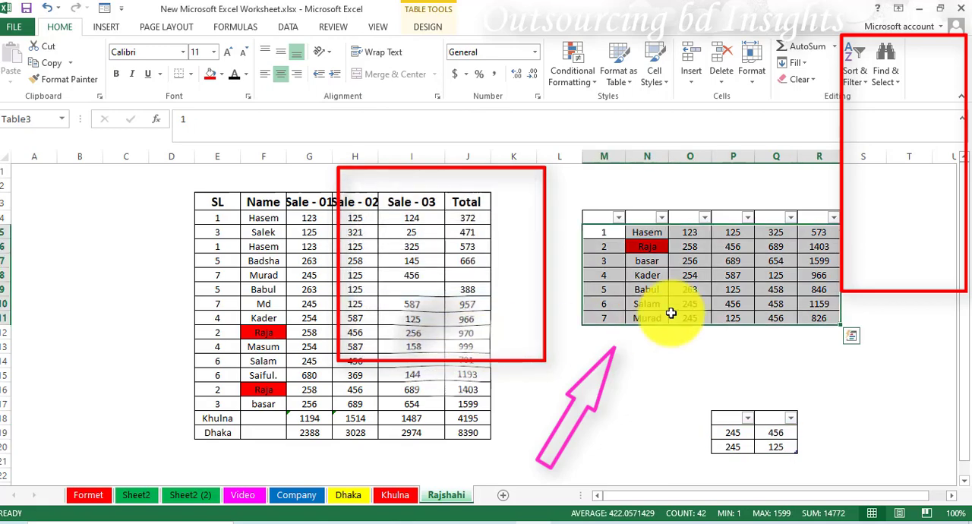
# Clear the table selection at cell K10, and select Table4 followed by Table3 from the list of defined names.
pyautogui.click(526, 302)
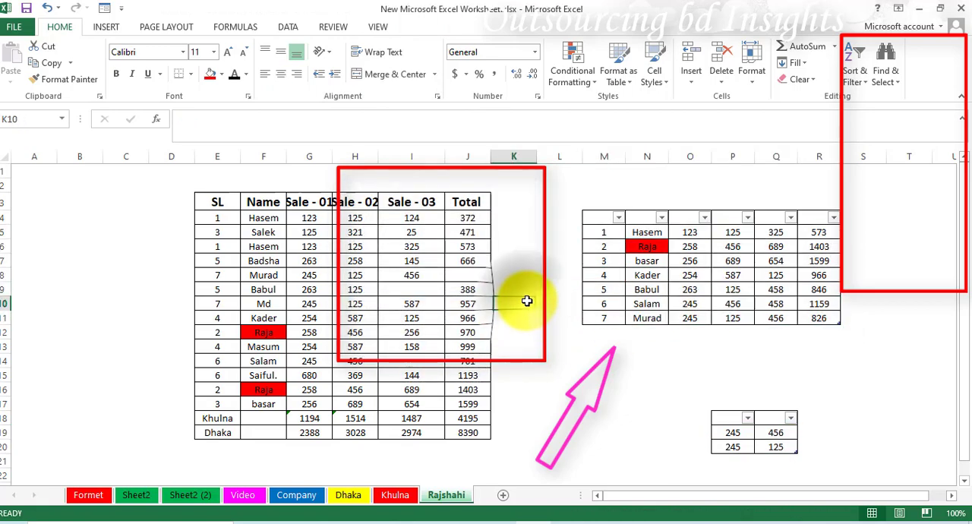
pyautogui.click(62, 120)
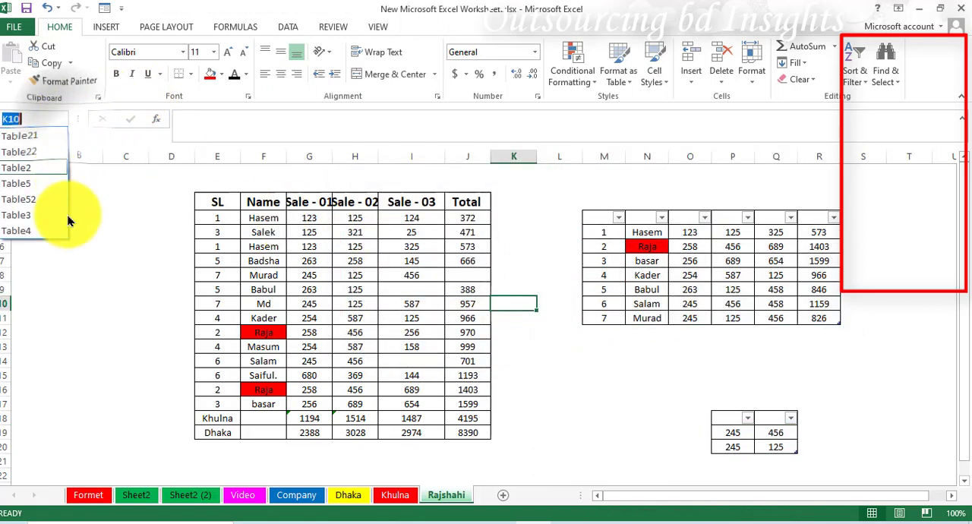
pyautogui.click(23, 231)
pyautogui.click(62, 119)
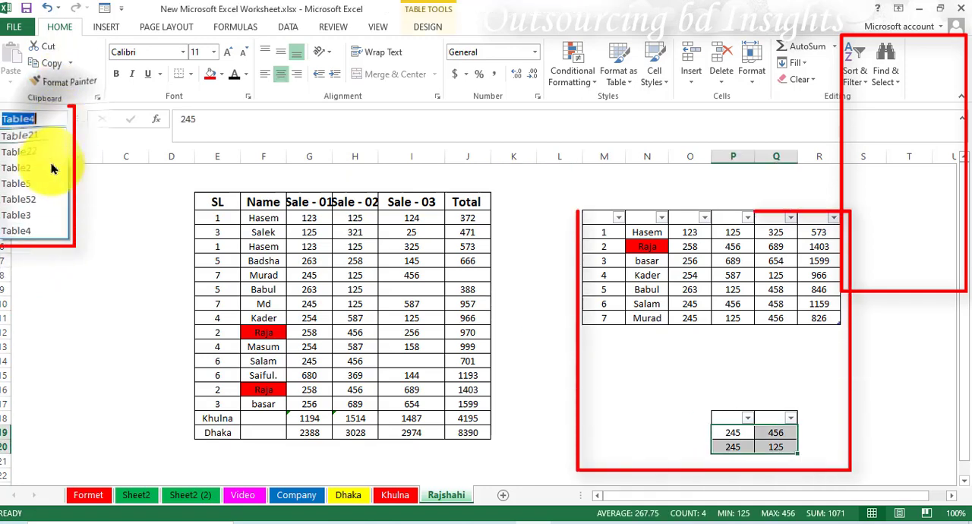
pyautogui.click(28, 220)
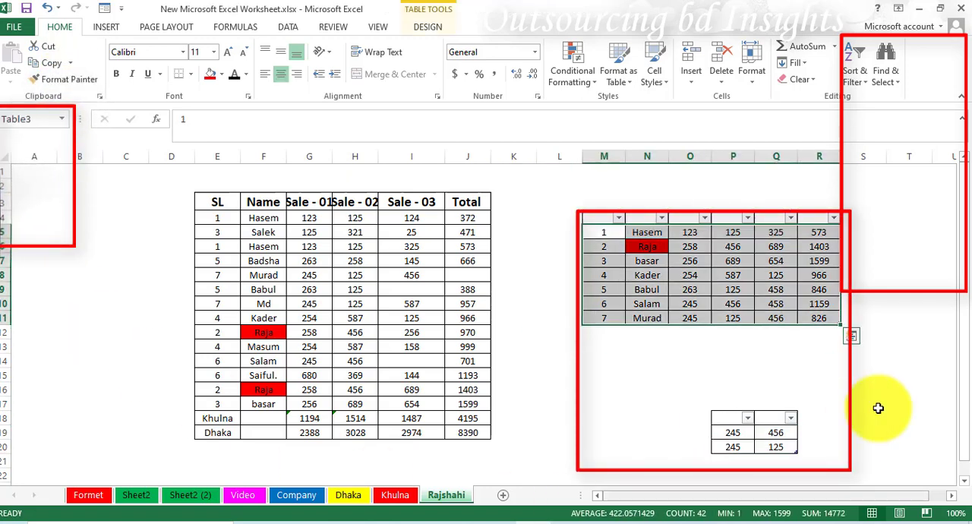
pyautogui.click(897, 82)
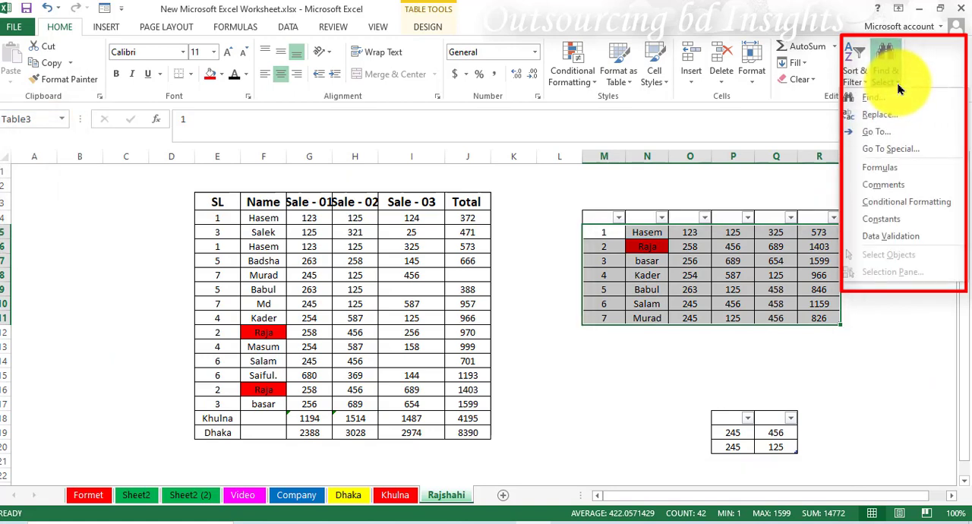
pyautogui.click(884, 152)
pyautogui.moveTo(410, 150)
pyautogui.mouseDown()
pyautogui.moveTo(586, 154)
pyautogui.moveTo(730, 134)
pyautogui.mouseUp()
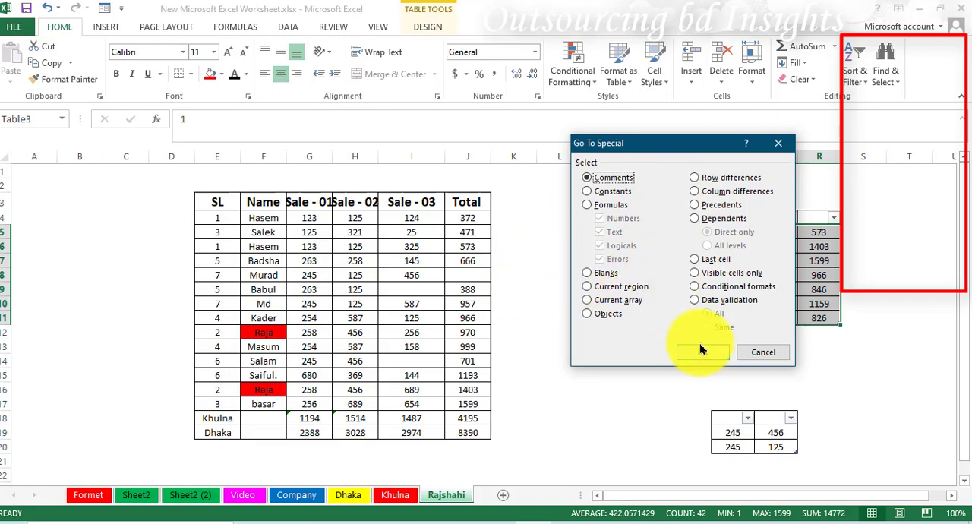
pyautogui.click(763, 352)
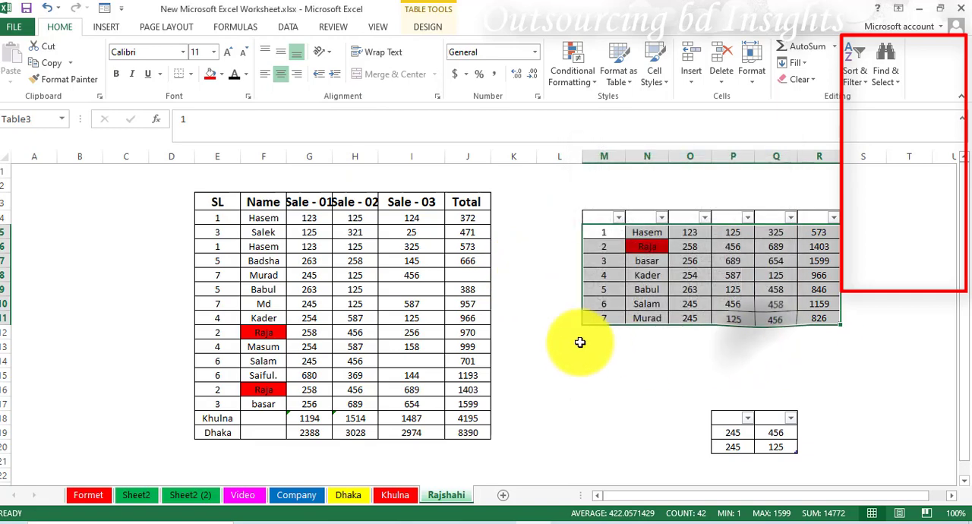
# Select the blank cells within the sales table range E3:J19 using Go To Special with the Blanks option.
pyautogui.click(562, 343)
pyautogui.moveTo(203, 198); pyautogui.dragTo(486, 433)
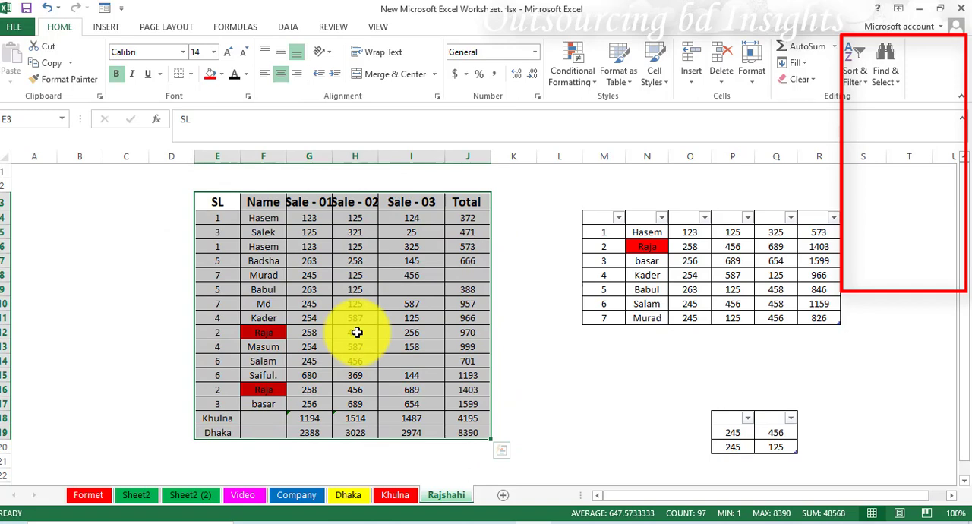
pyautogui.click(898, 89)
pyautogui.click(892, 154)
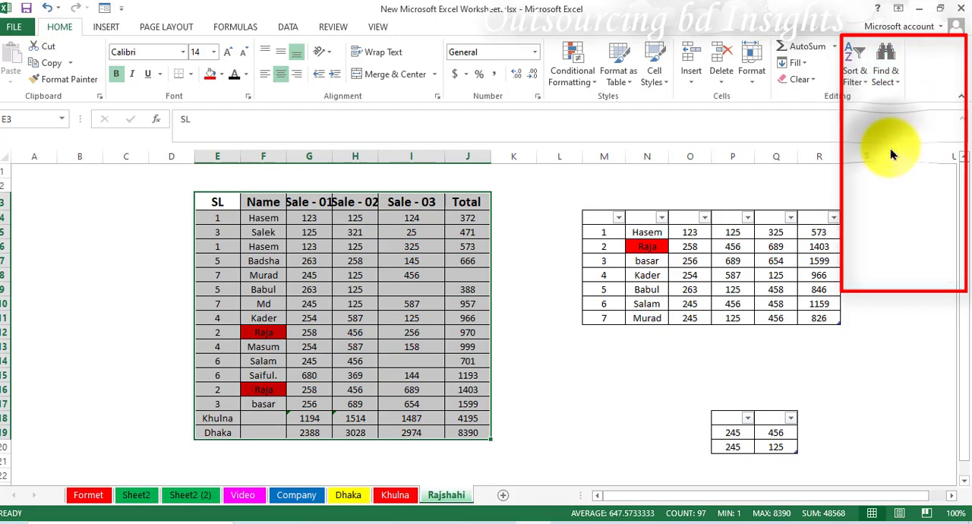
pyautogui.click(589, 273)
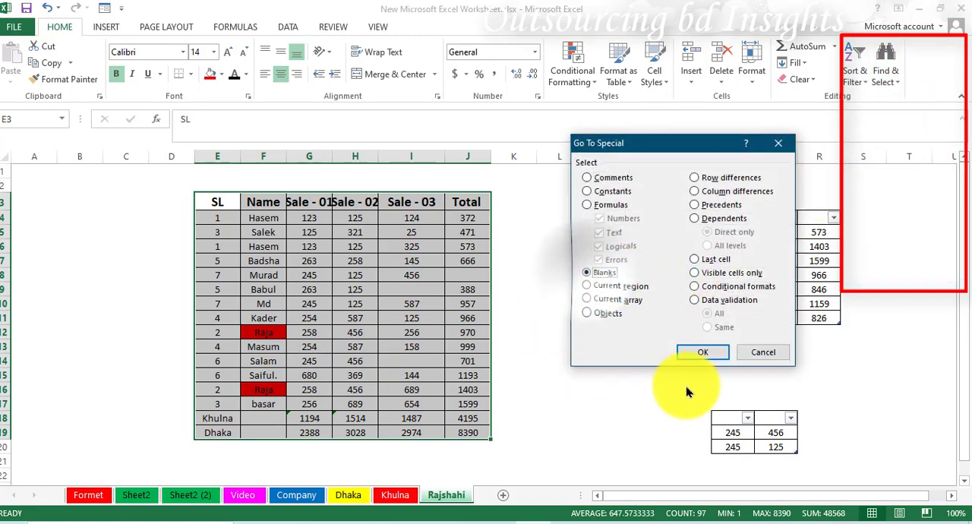
pyautogui.click(698, 353)
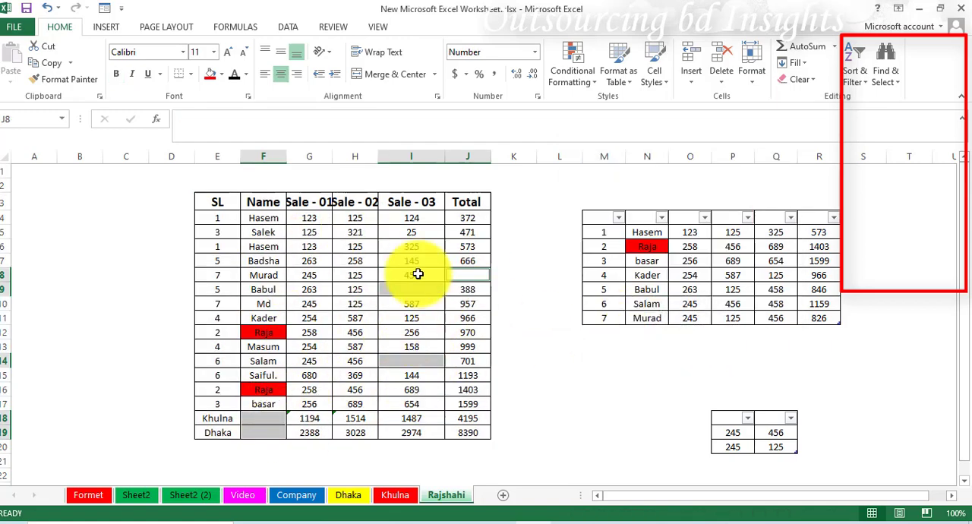
# Reselect the sales table E3:J19 and use Find & Select to select only its cells containing formulas.
pyautogui.click(901, 89)
pyautogui.moveTo(217, 201); pyautogui.dragTo(468, 432)
pyautogui.click(885, 62)
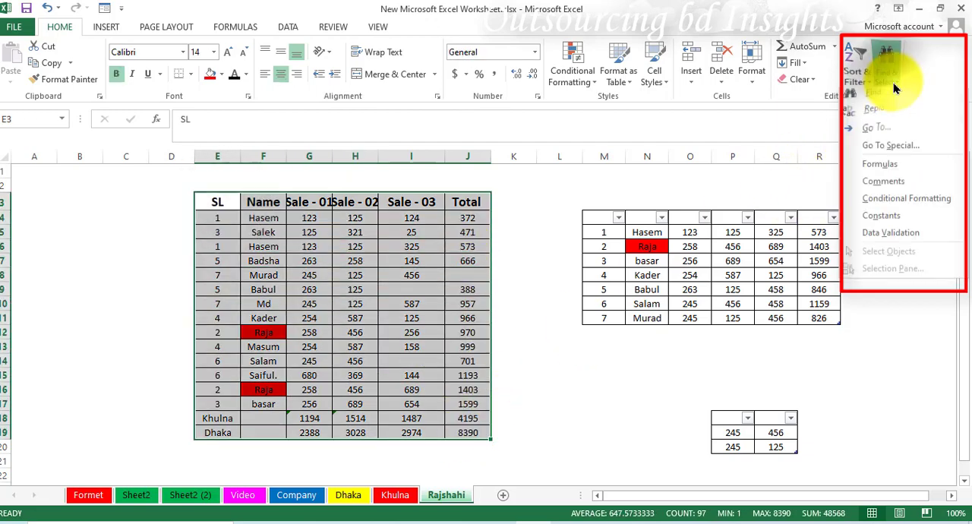
pyautogui.click(894, 166)
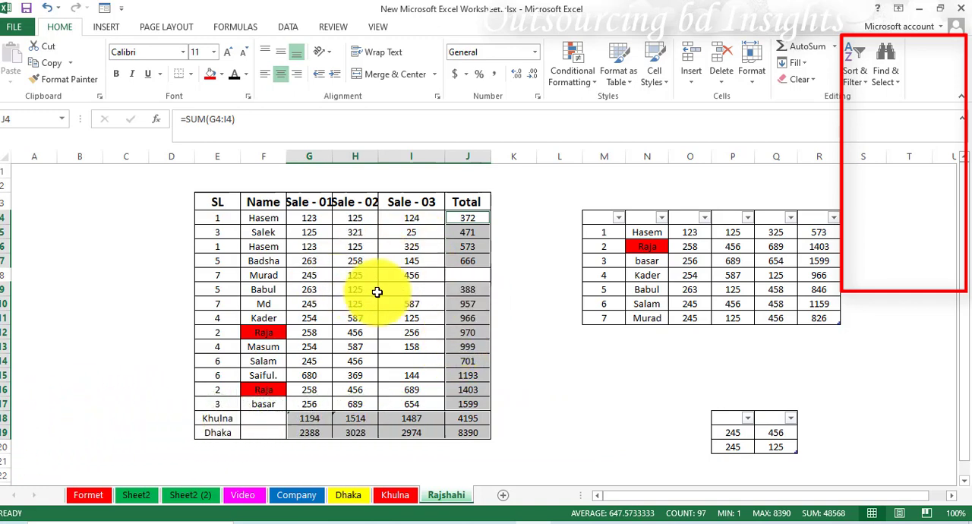
# Open the Find & Select options for the selected formula cells.
pyautogui.click(895, 85)
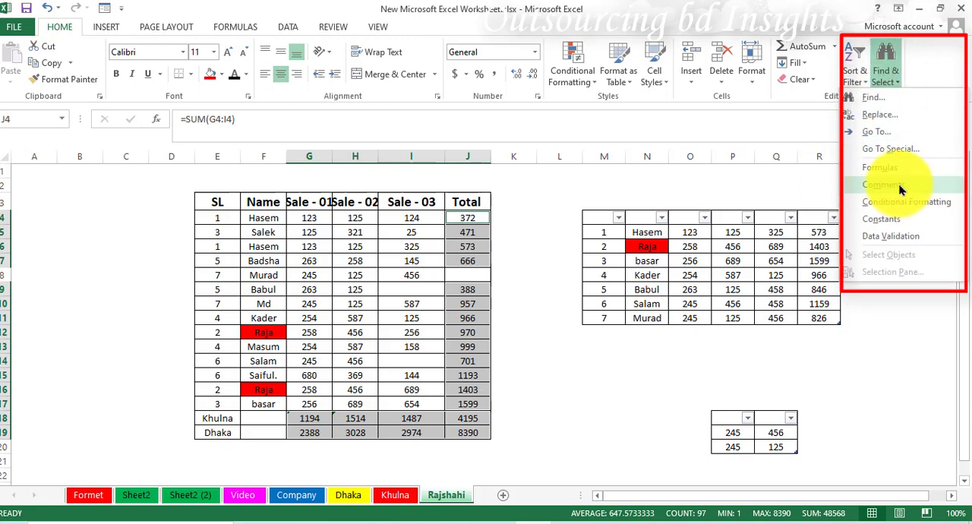